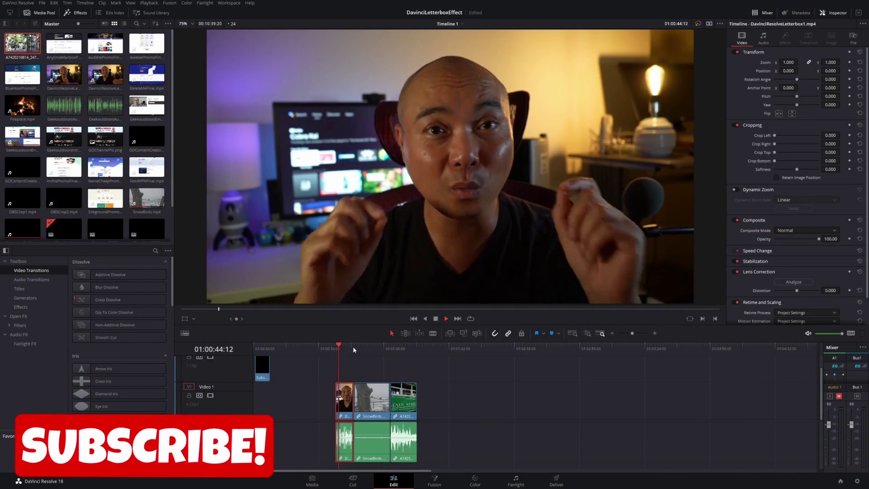
Preview the SnowBirds and trolley clips, then return to the talking-head clip.
click(355, 348)
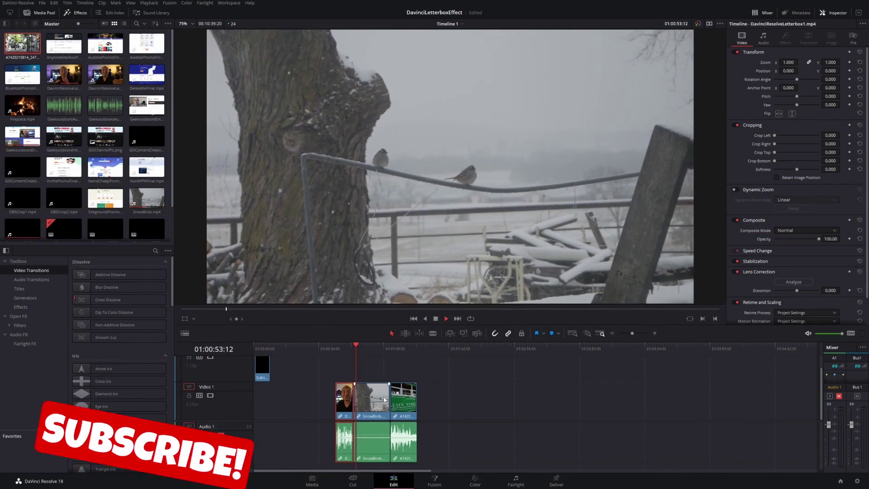
click(387, 346)
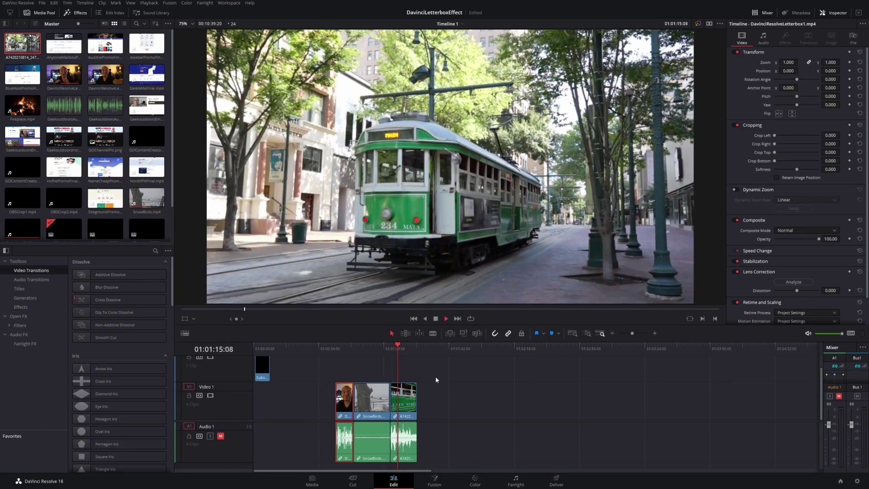
click(347, 348)
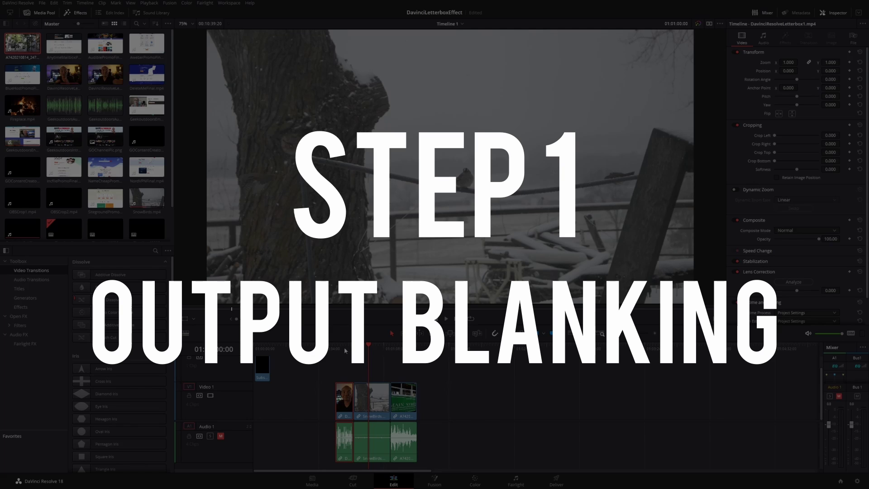
click(343, 349)
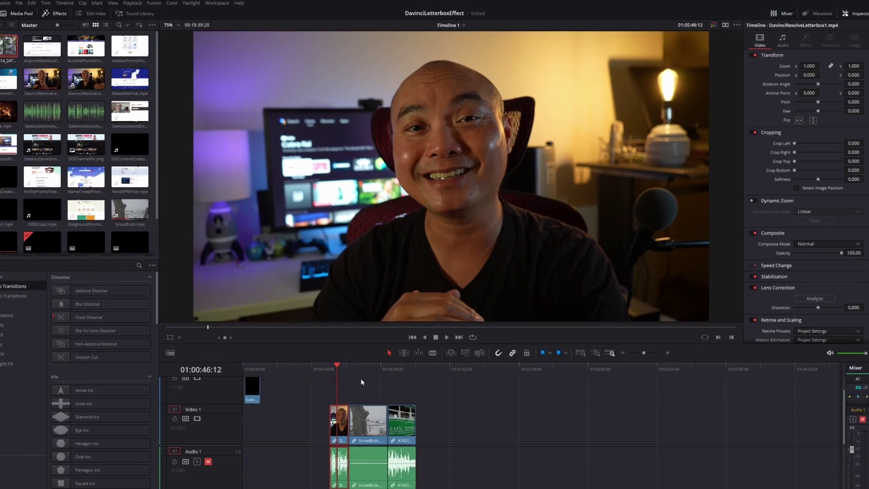
Try 1.33 and 1.66 timeline output blanking, then settle on 1.77 with no side bars.
click(66, 2)
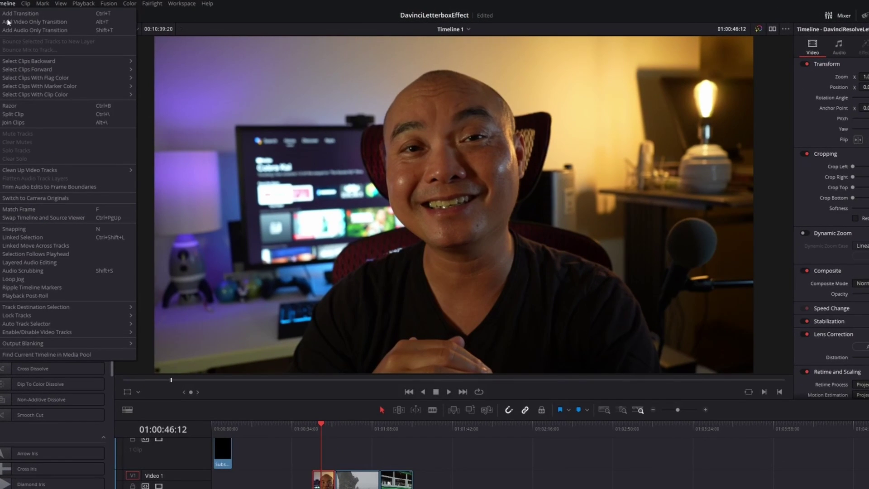
mouse_move(67, 346)
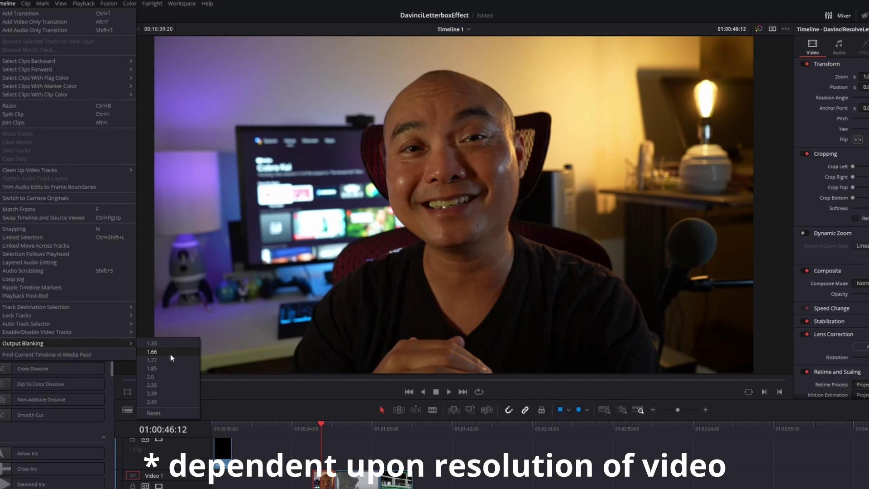
click(152, 344)
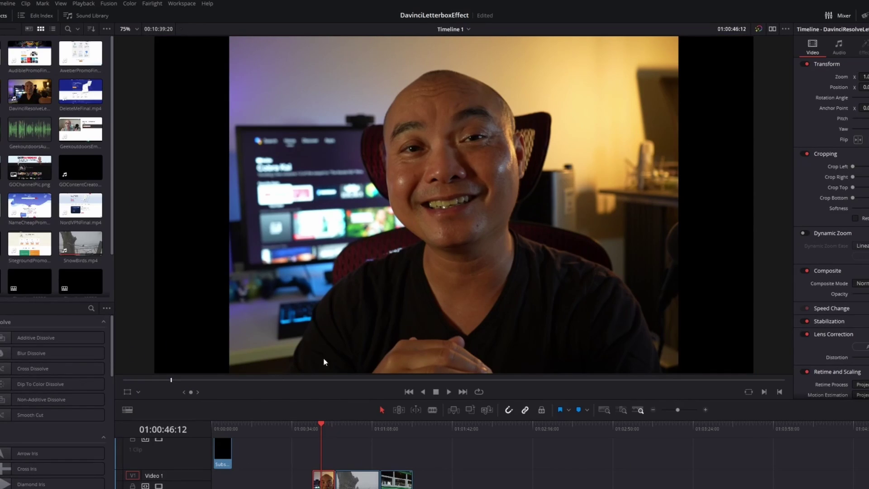
click(8, 4)
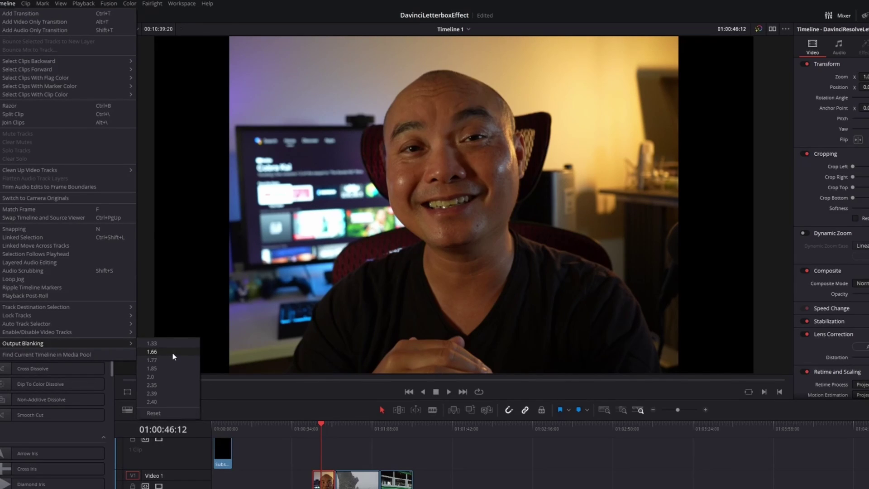
click(174, 355)
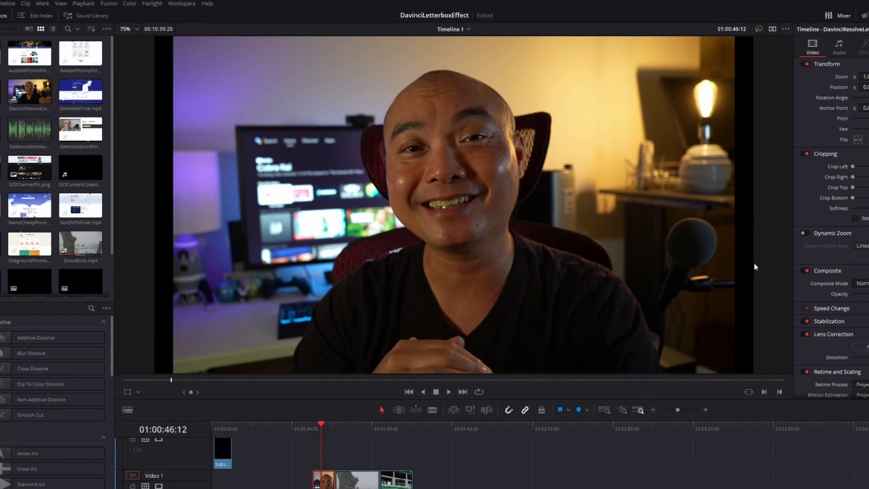
click(8, 3)
mouse_move(49, 343)
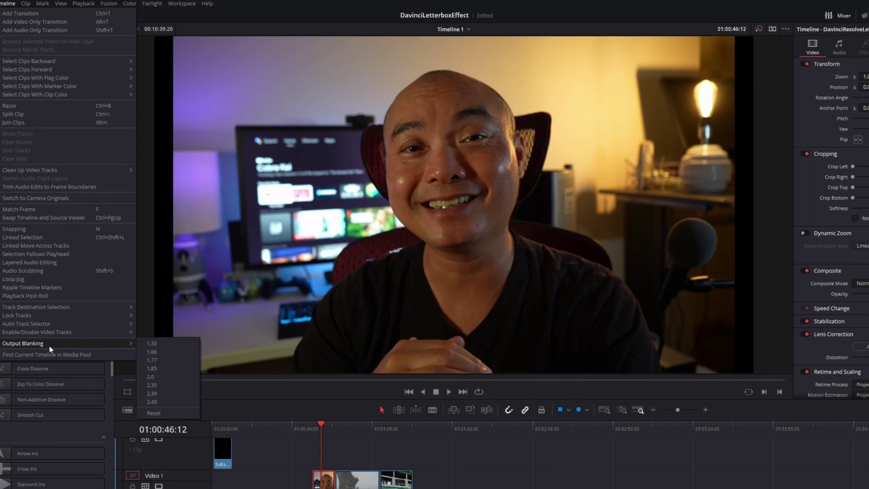
click(167, 361)
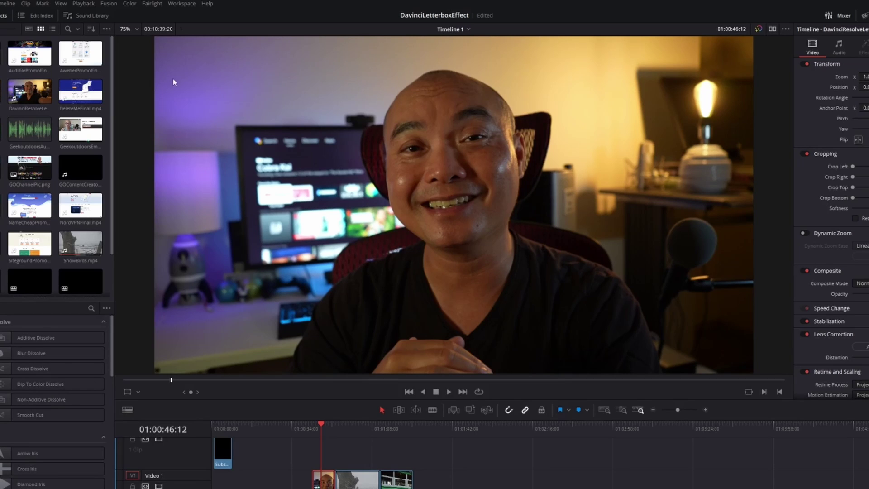
After previewing the clips, apply 1.85 output blanking to the timeline.
click(360, 434)
click(392, 428)
click(323, 428)
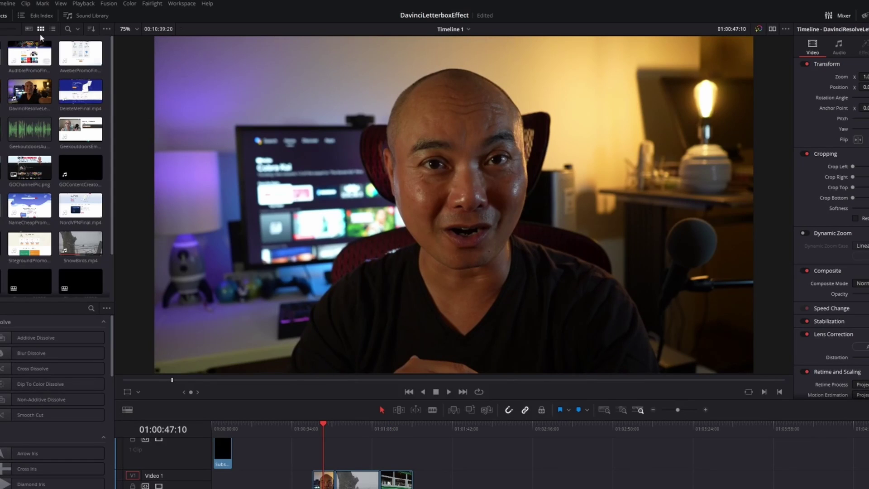
click(7, 4)
mouse_move(72, 342)
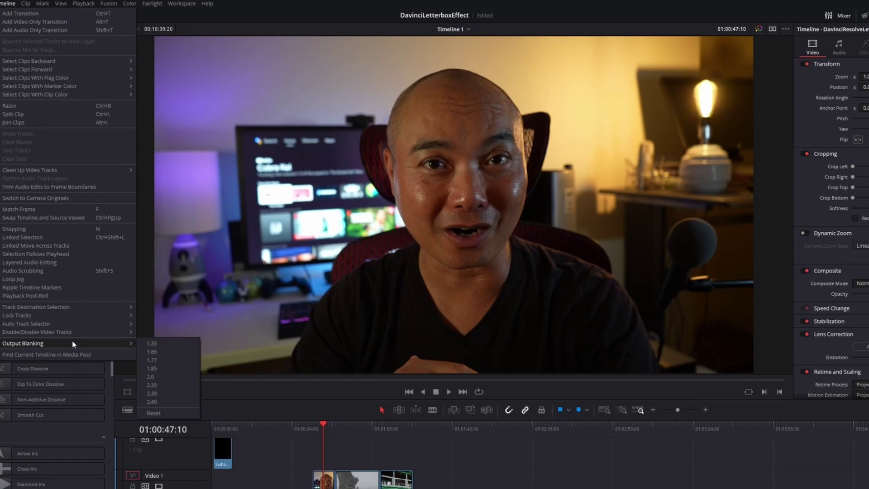
click(171, 368)
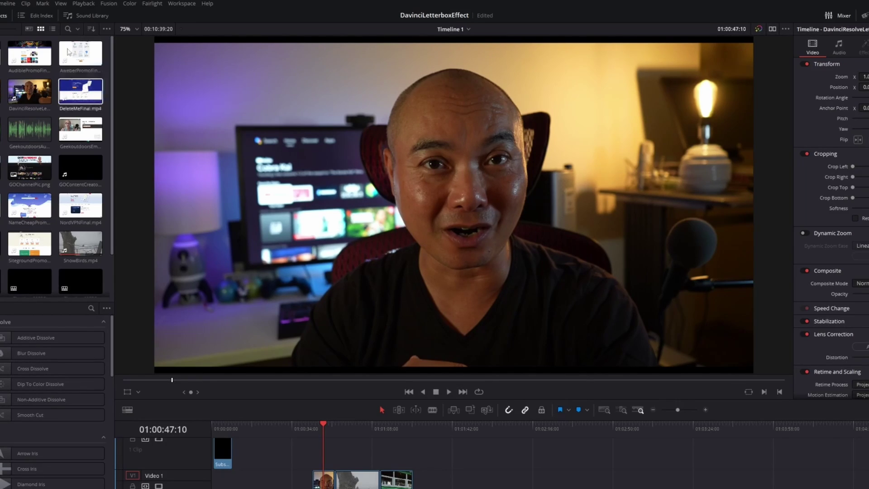
Switch to a wider blanking ratio and play back the trolley and SnowBirds clips to preview.
click(8, 4)
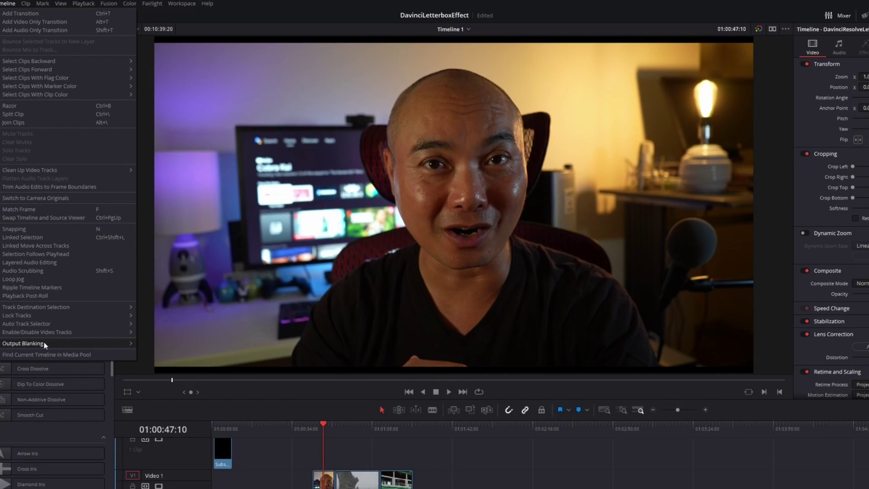
mouse_move(41, 343)
click(180, 378)
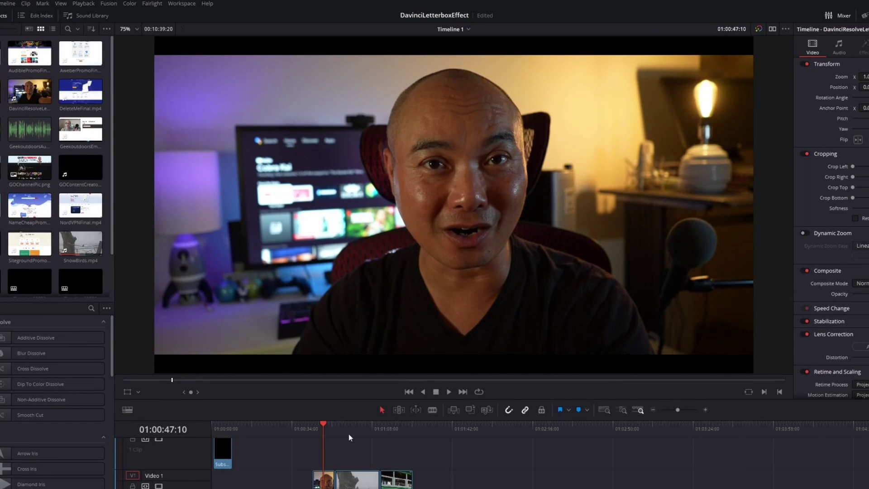
key(space)
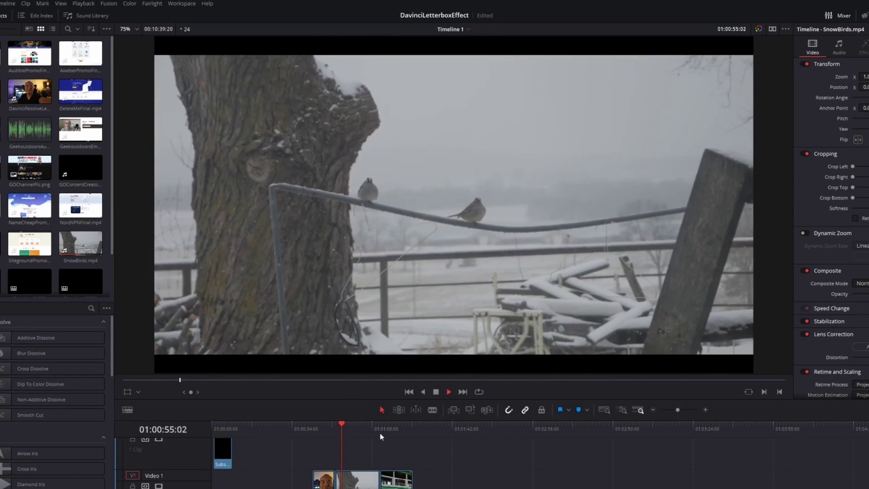
click(379, 432)
key(space)
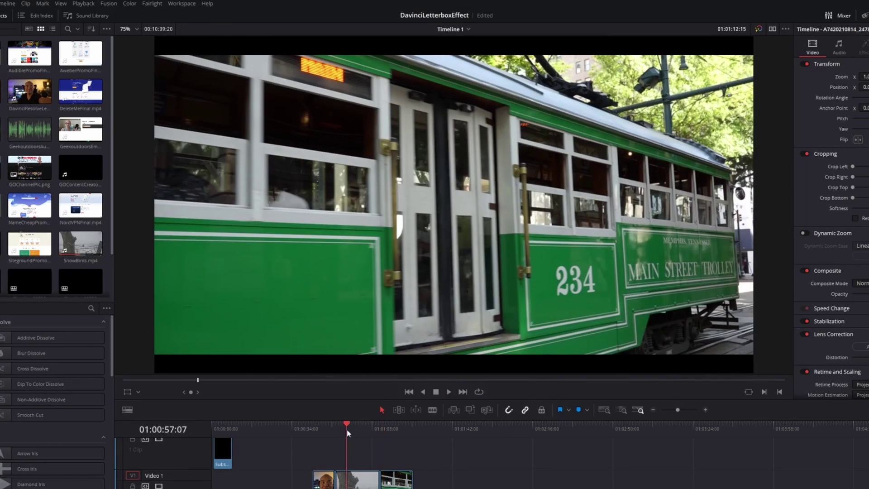
click(347, 429)
click(349, 480)
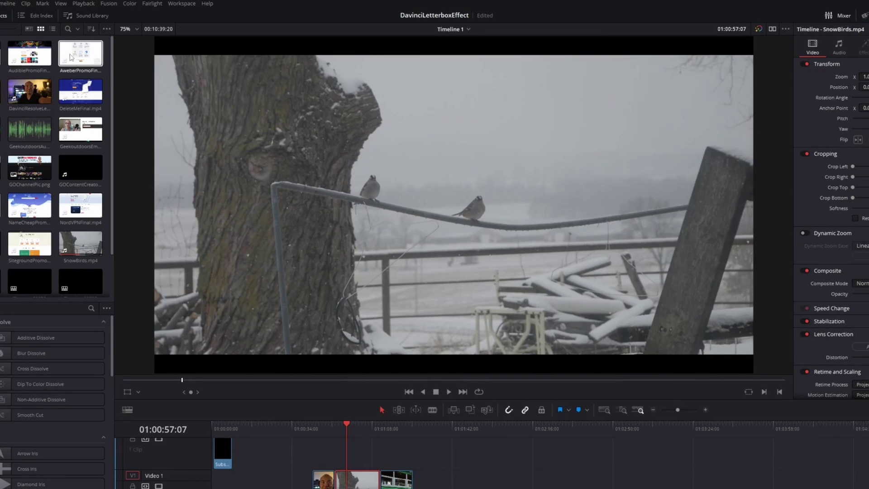
Apply 2.35 output blanking and check the letterbox on the trolley and talking-head clips.
click(9, 4)
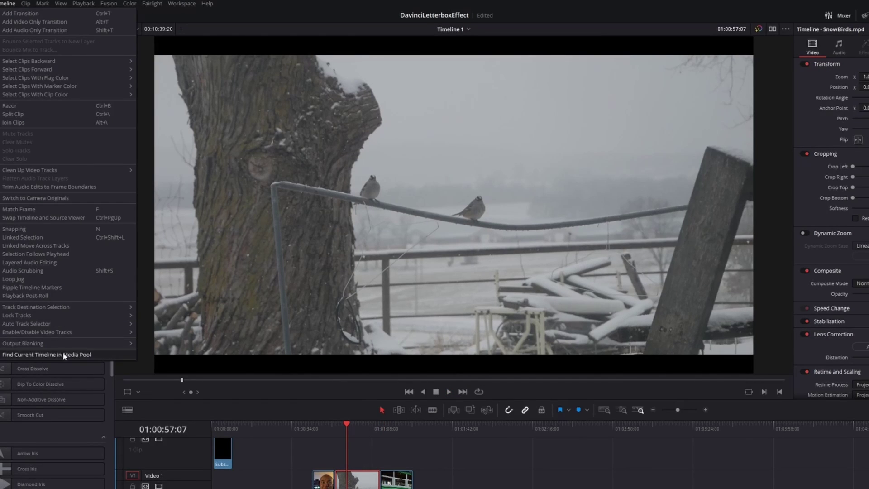
mouse_move(68, 344)
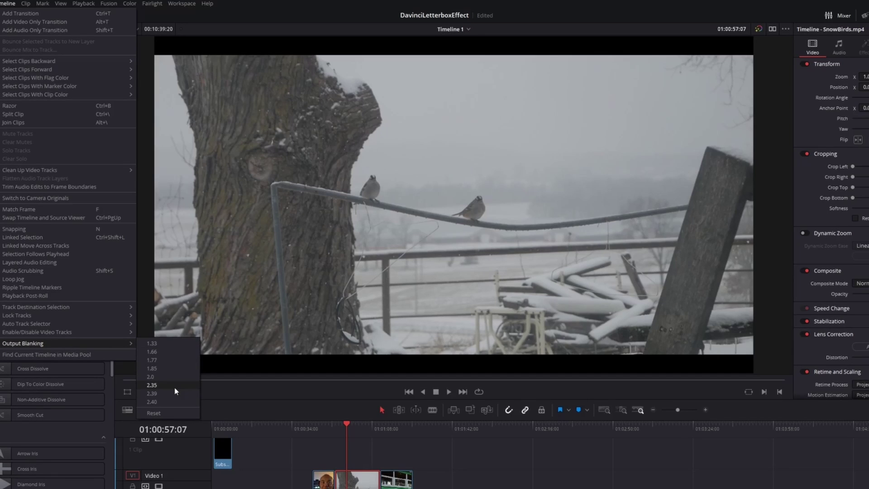
click(176, 388)
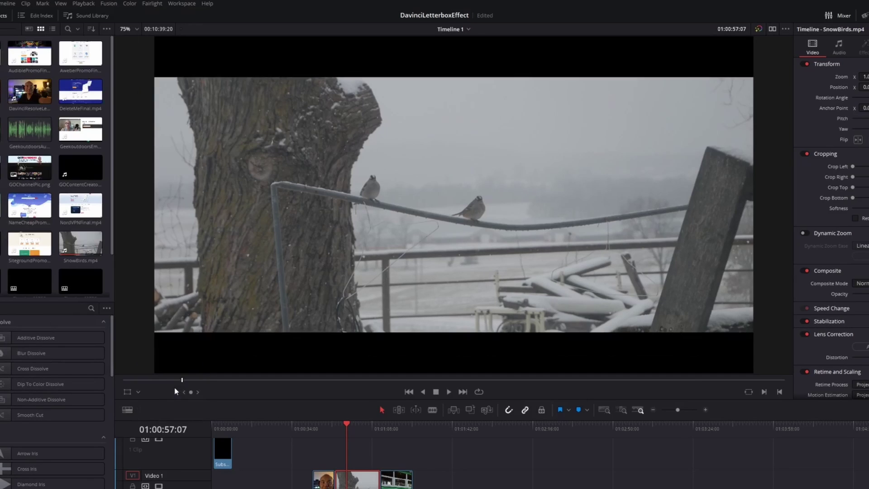
click(382, 430)
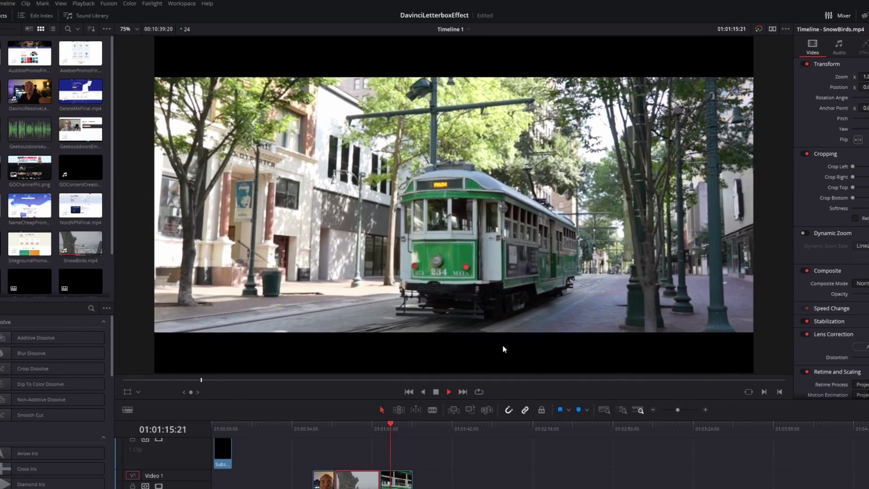
key(space)
click(322, 428)
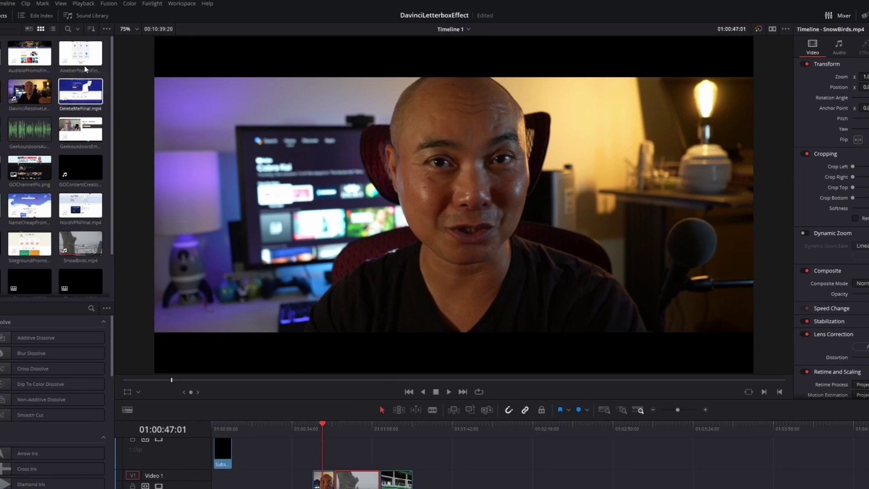
Switch output blanking to 2.39 and play back from the SnowBirds clip to preview.
click(9, 5)
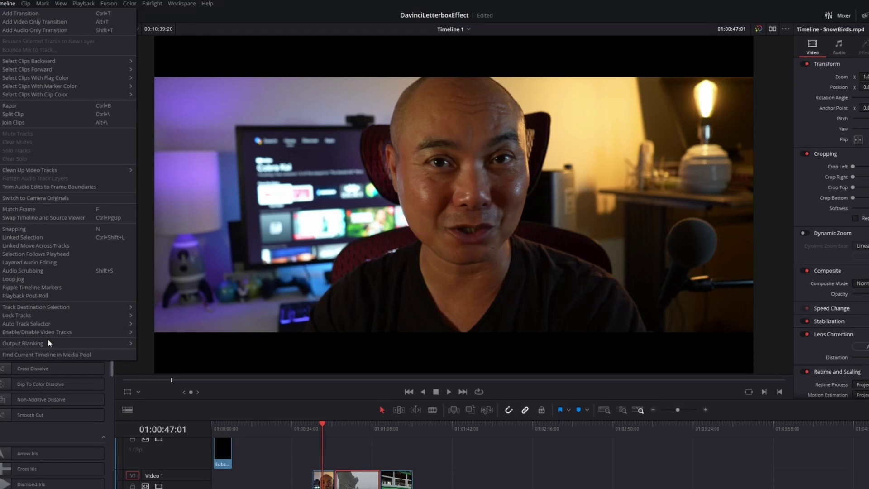
mouse_move(51, 345)
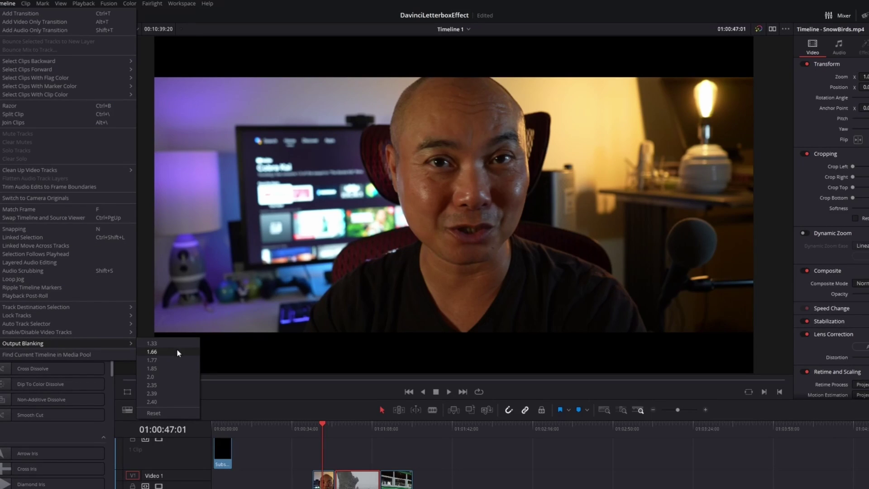
click(165, 392)
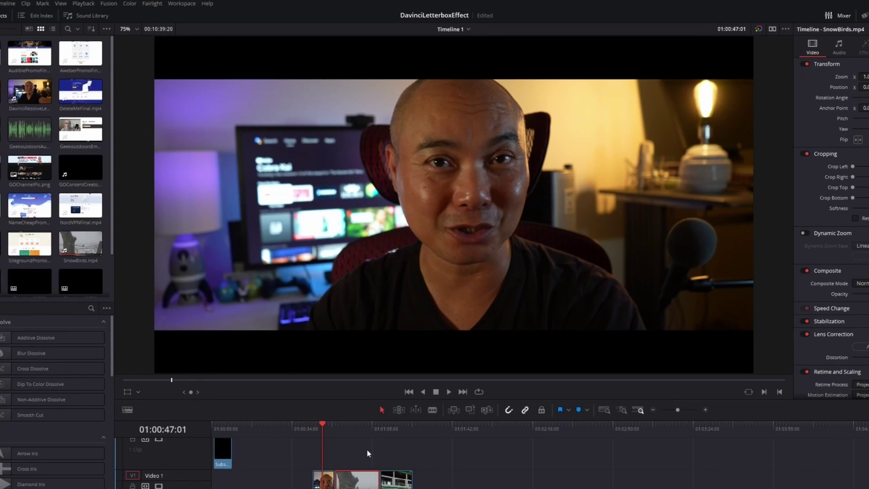
click(344, 428)
key(space)
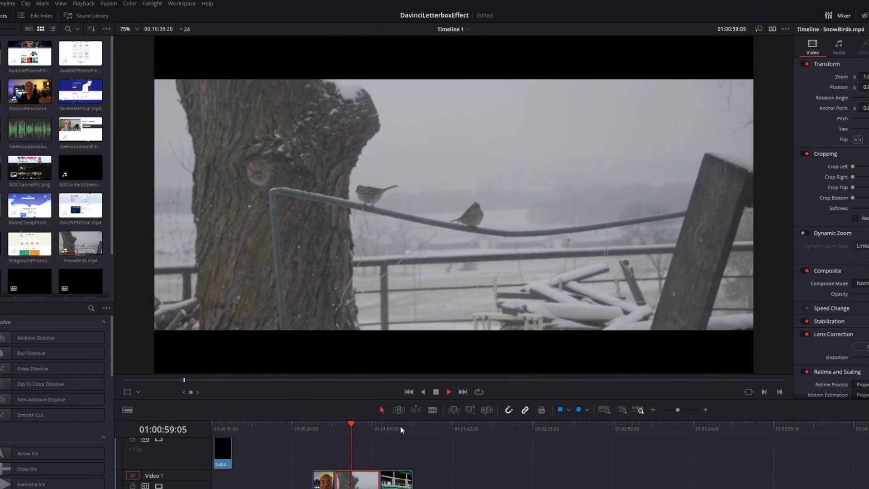
key(space)
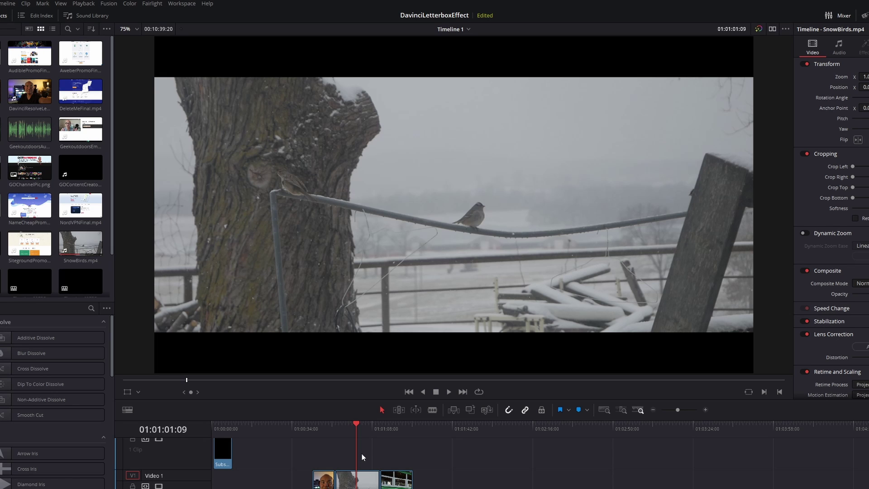
Reset output blanking to remove the bars and move the playhead onto the tram clip.
click(4, 6)
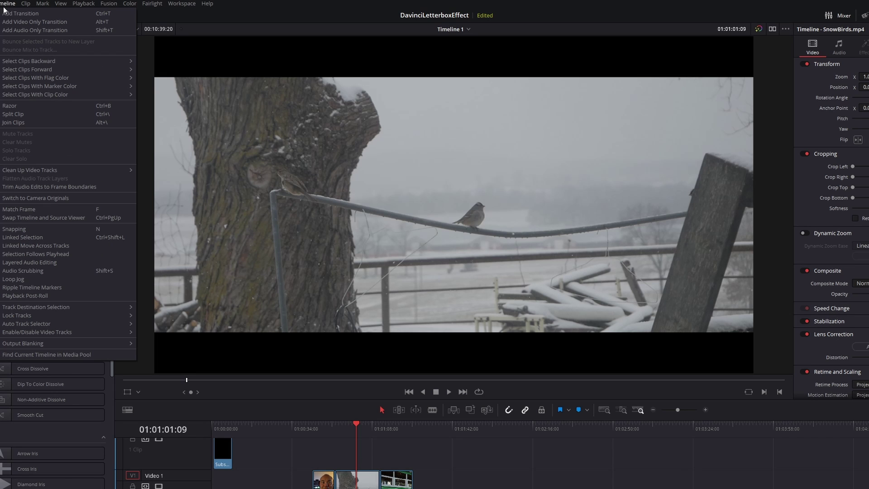
mouse_move(64, 344)
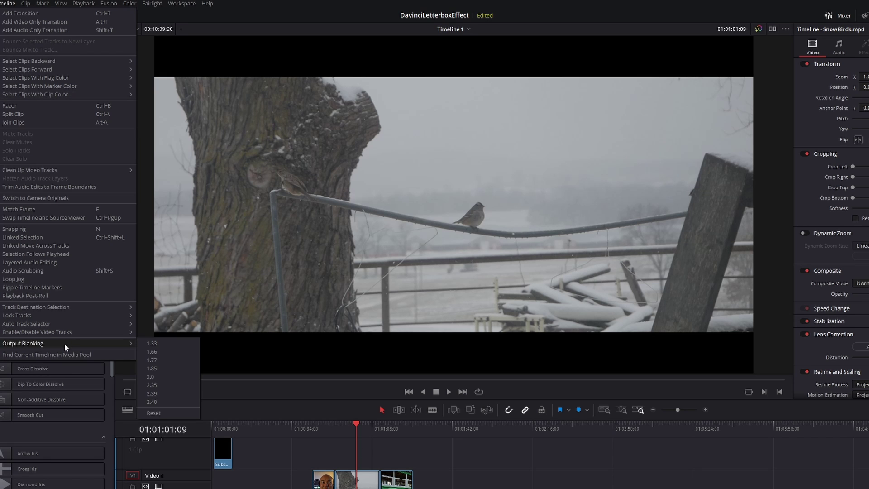
click(166, 413)
click(389, 438)
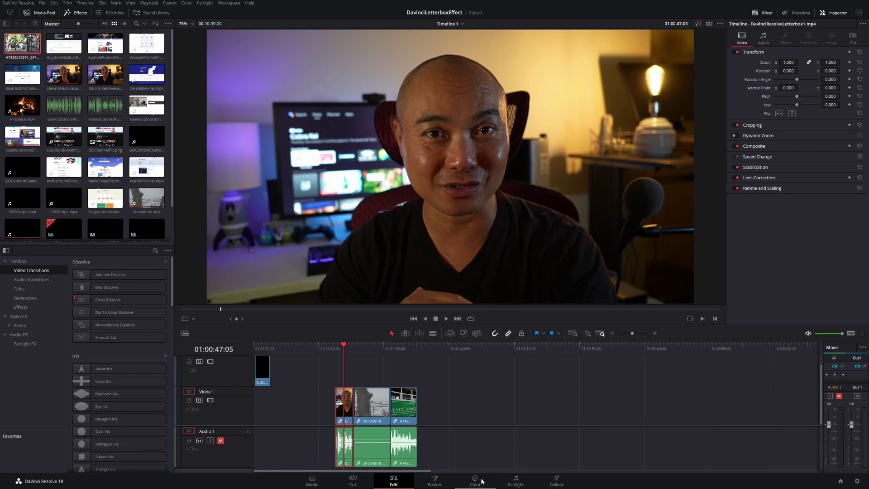
Switch to the Color page and show the Sizing palette for the talking-head clip.
click(475, 480)
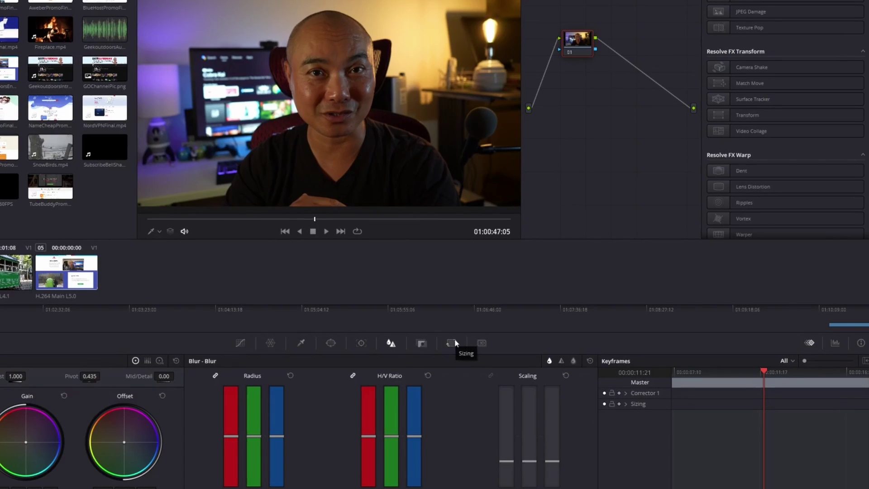
click(455, 342)
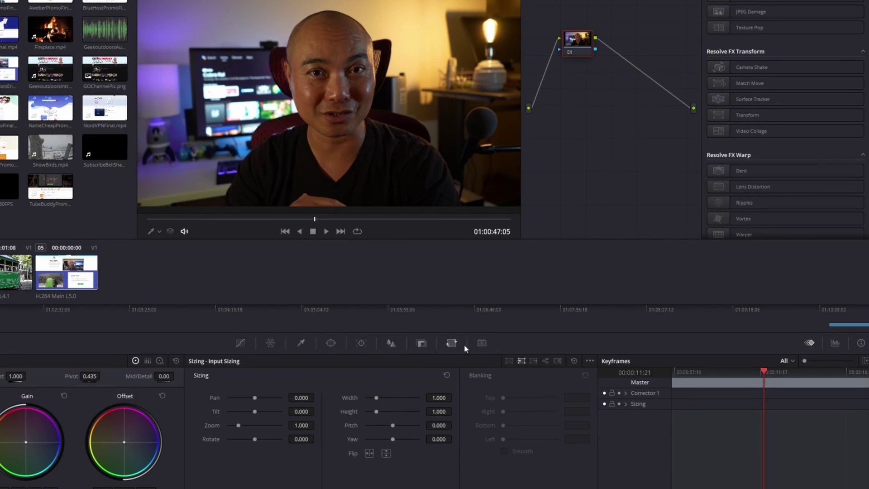
Switch the Sizing palette to Output Sizing to reveal the Blanking top, right, bottom and left values.
click(533, 361)
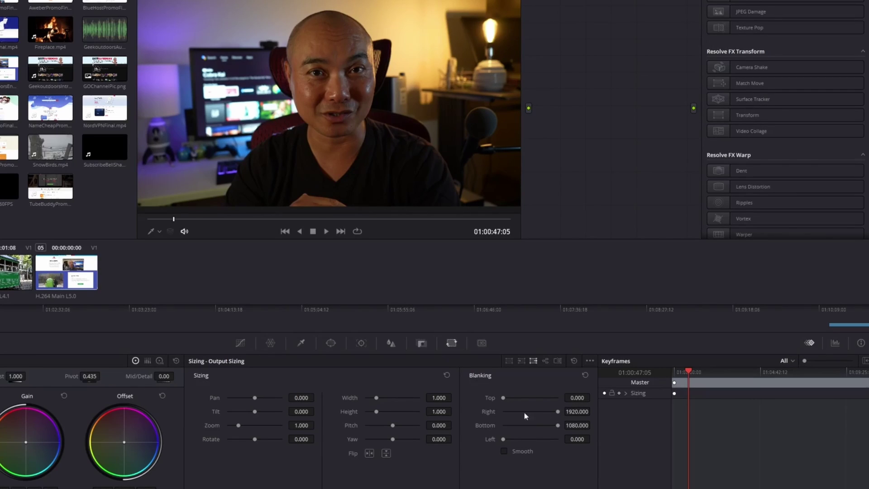
Drag Blanking Top and Bottom to add black bars, and preview them on the other clips.
drag(503, 398, 505, 397)
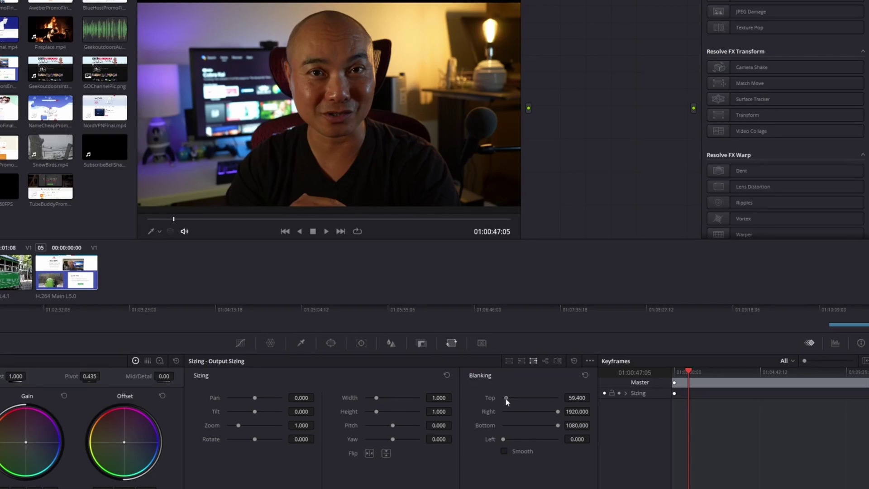
drag(557, 425, 549, 427)
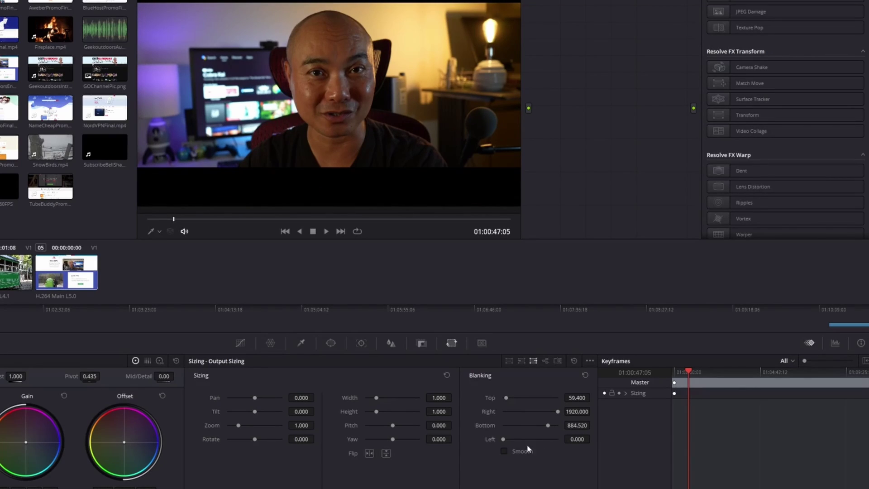
click(4, 316)
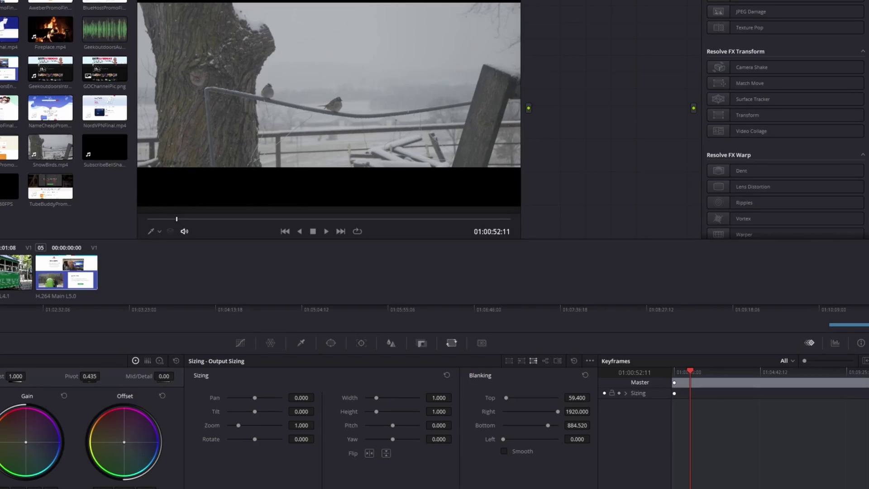
click(4, 281)
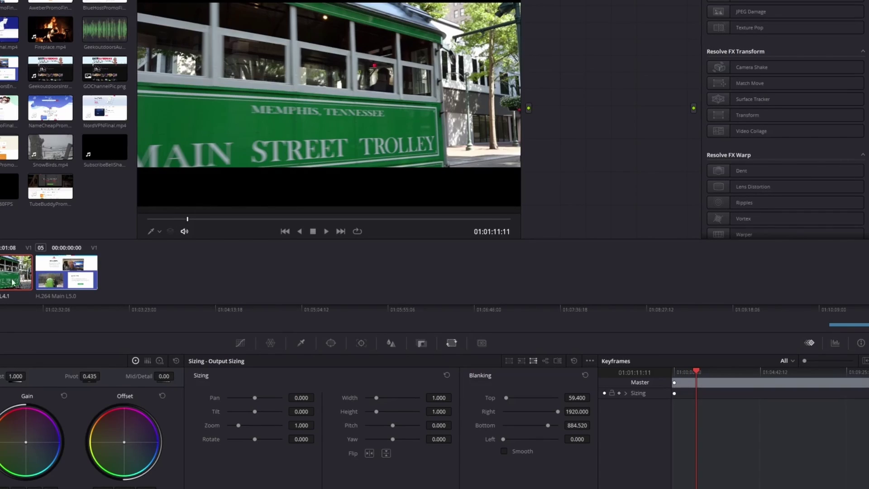
click(3, 289)
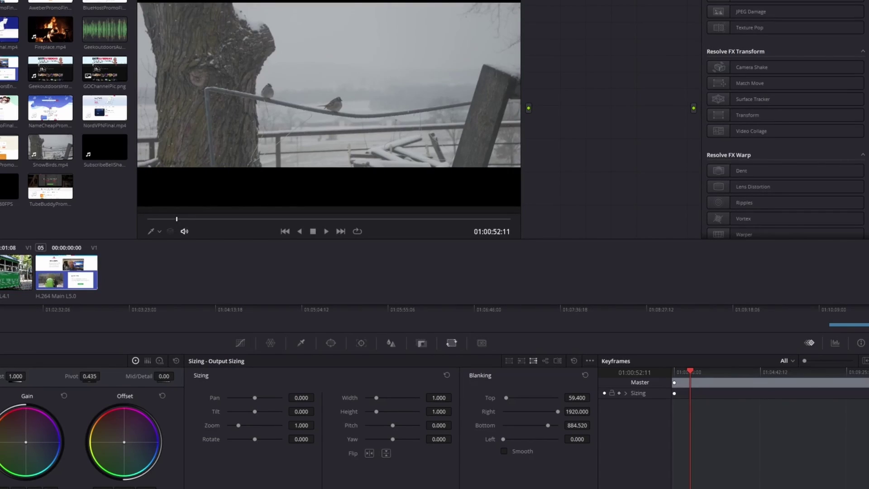
key(Up)
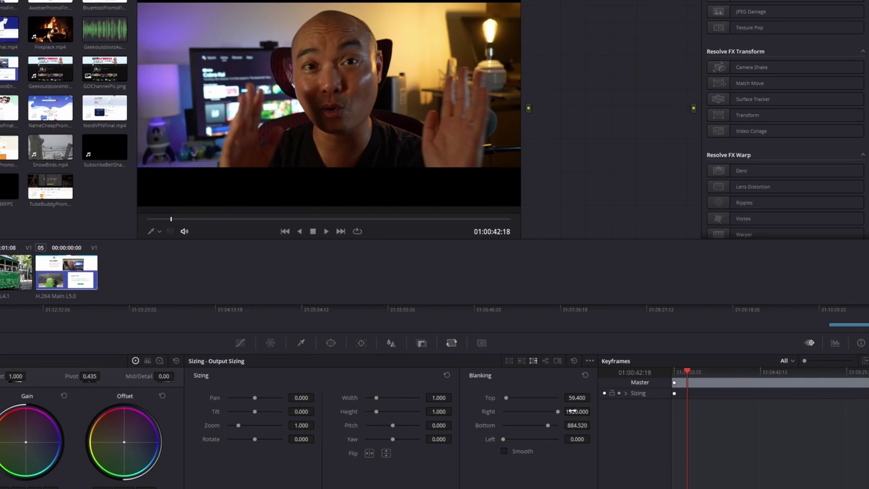
Set Blanking Top to 70 and Blanking Bottom to 800.
click(576, 397)
double_click(577, 397)
text(70)
click(579, 425)
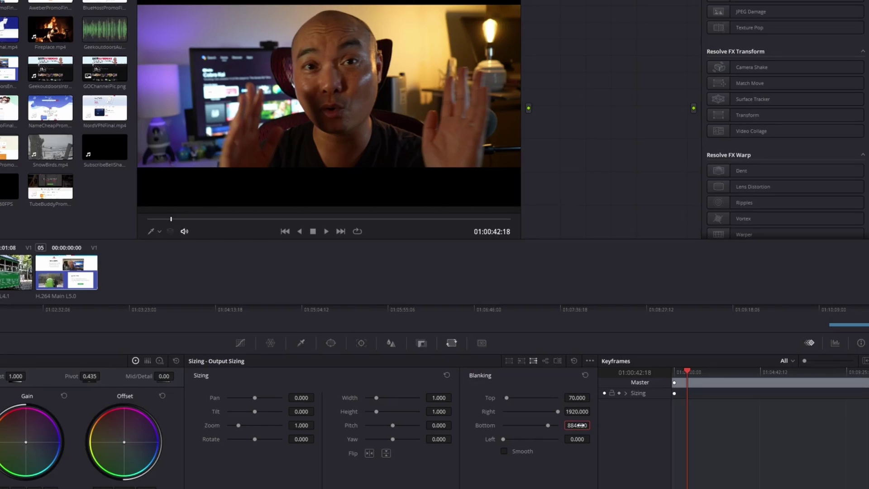
double_click(580, 426)
text(800)
key(Return)
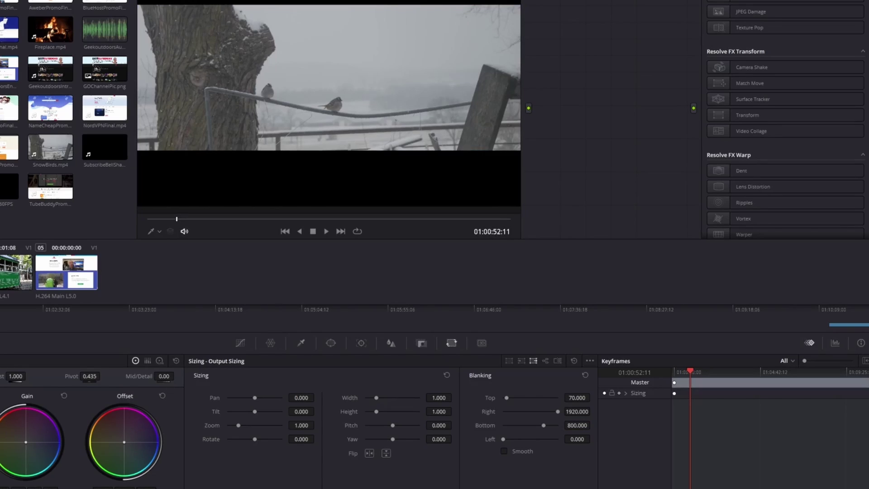
Check the bars on other clips, thin the bottom bar slightly, then reset blanking.
click(6, 287)
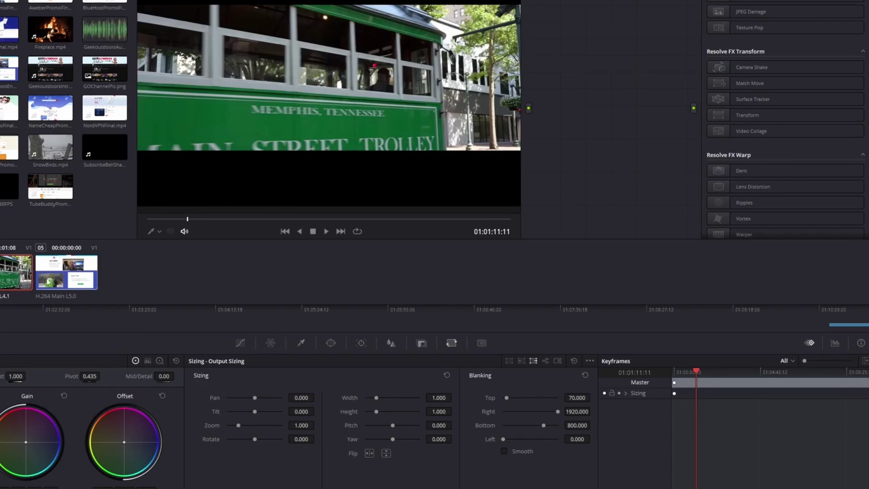
click(59, 282)
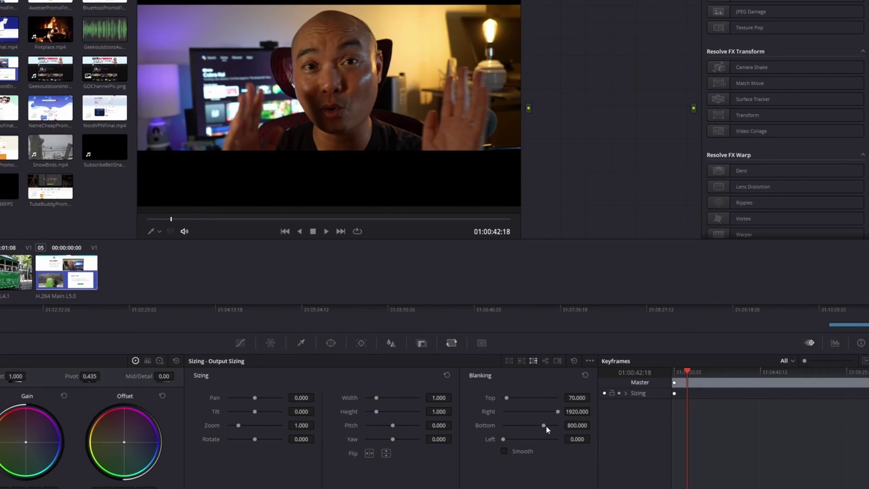
drag(544, 427, 550, 427)
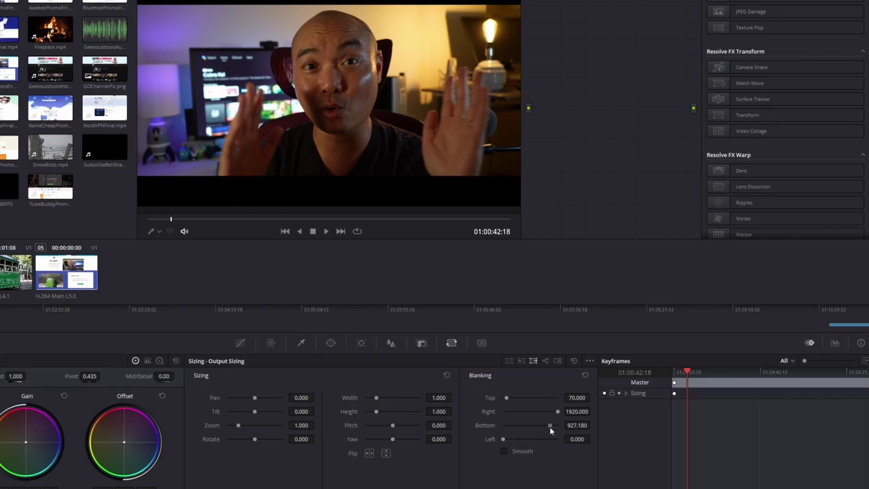
click(585, 376)
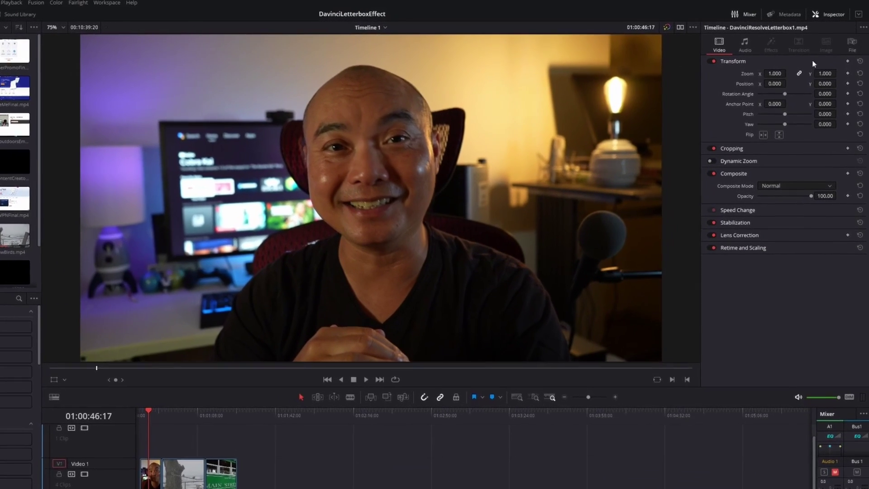
In the Inspector's Cropping, set Crop Top 28.850 and Crop Bottom 86.560, then play back.
click(833, 15)
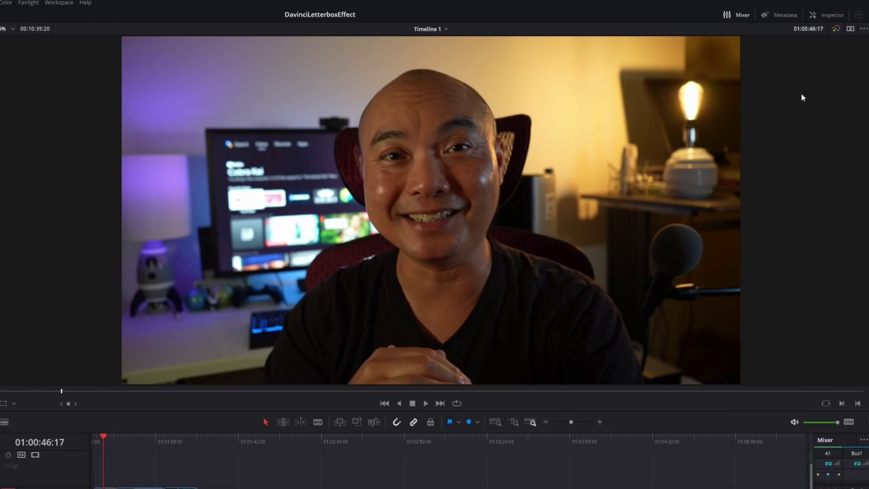
click(828, 18)
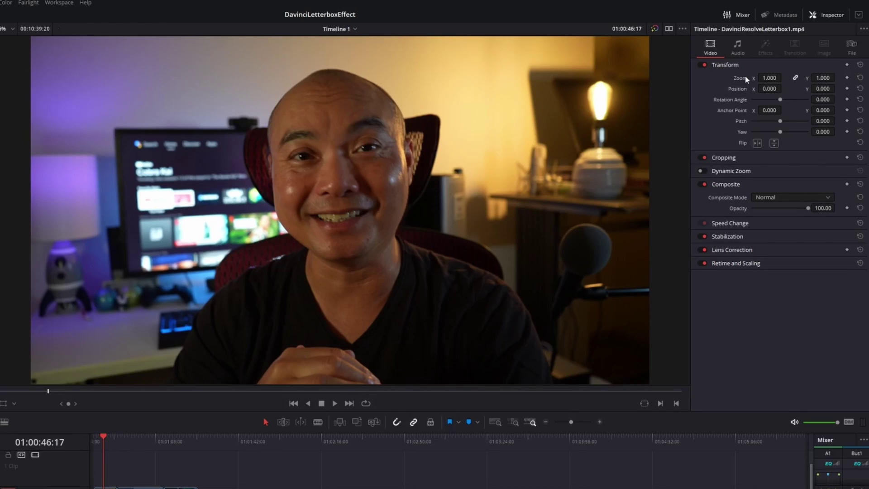
click(764, 159)
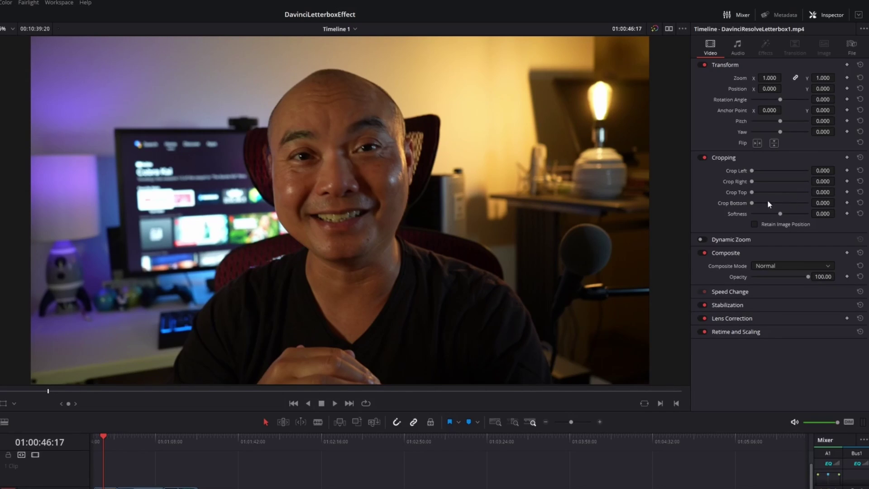
drag(752, 192, 760, 204)
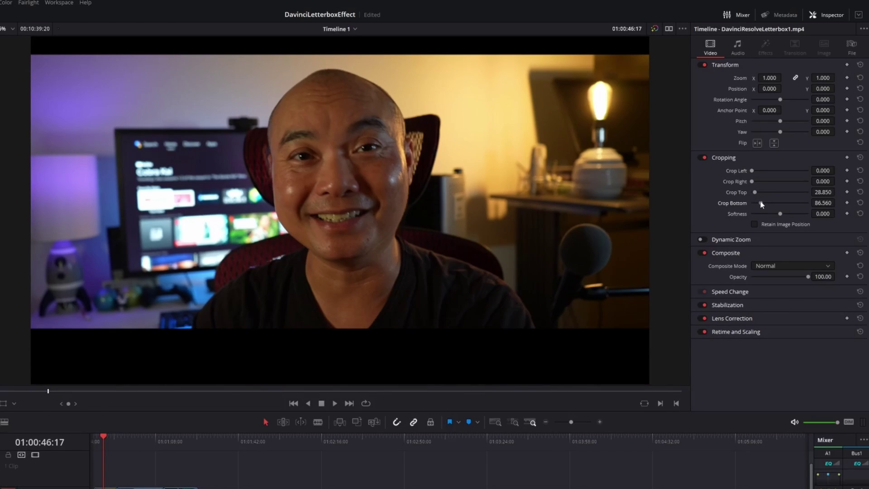
key(space)
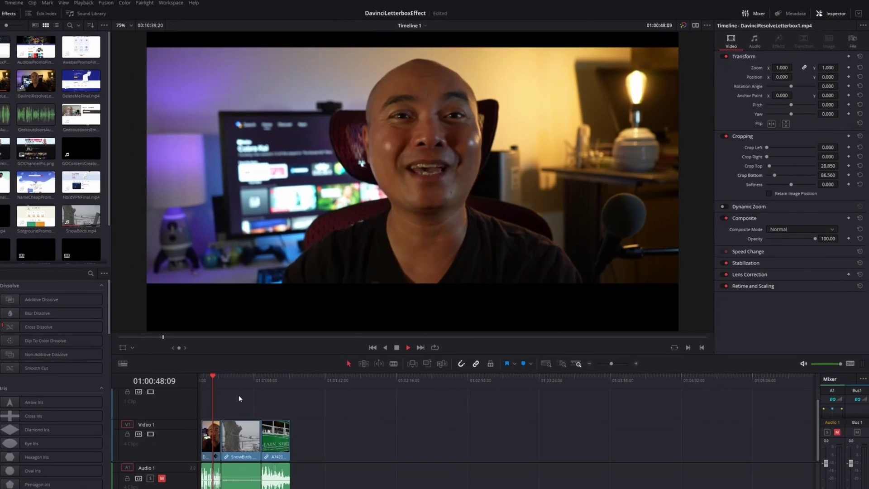
key(space)
Copy the first talking-head clip's letterbox attributes.
click(234, 420)
click(292, 399)
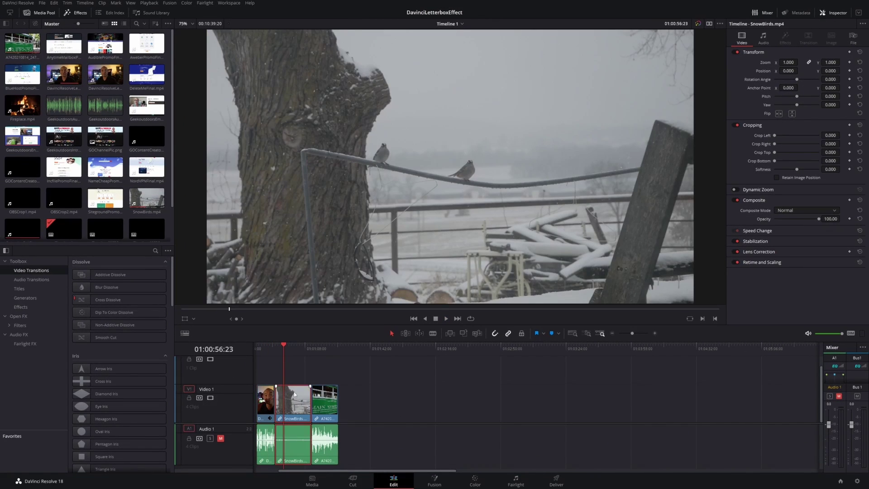
click(329, 398)
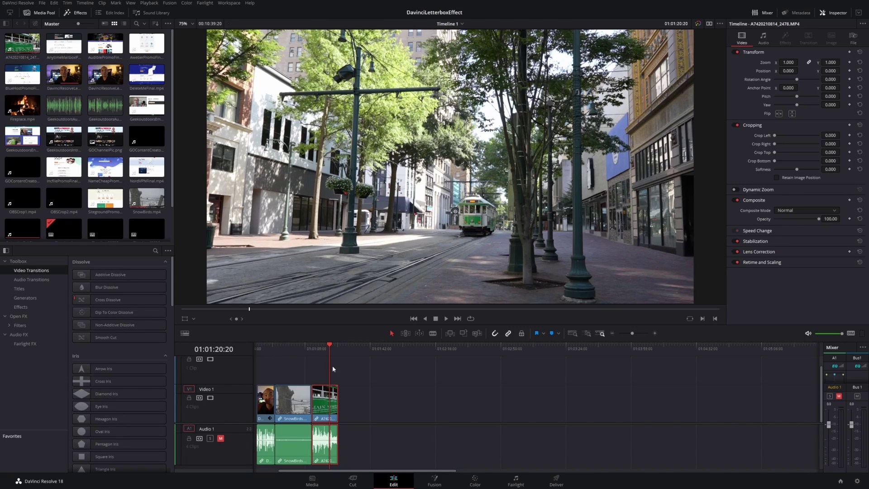
click(294, 365)
click(295, 402)
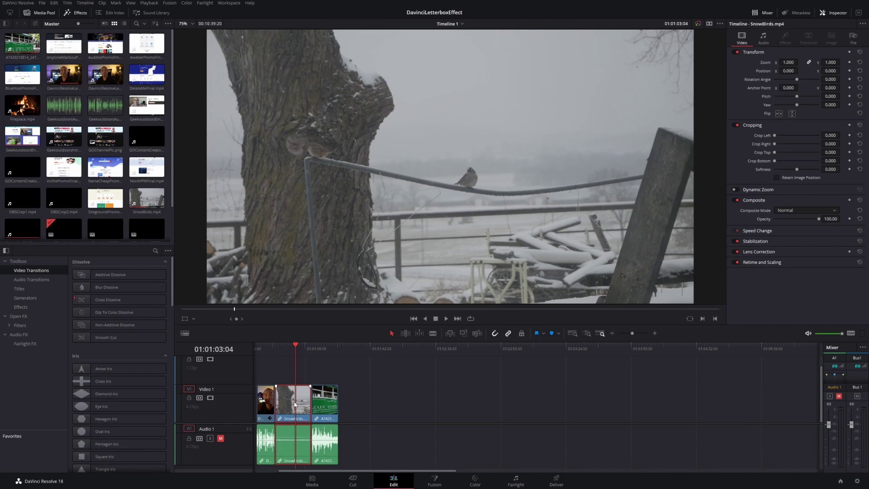
key(Home)
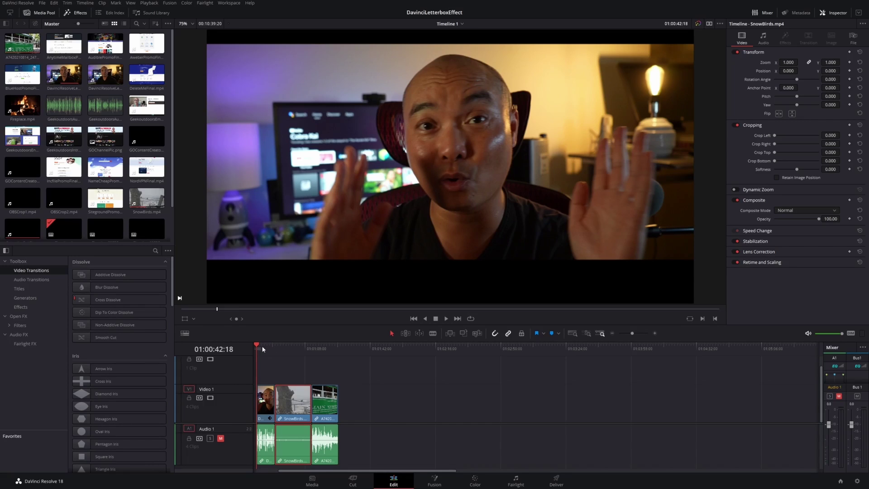
click(265, 407)
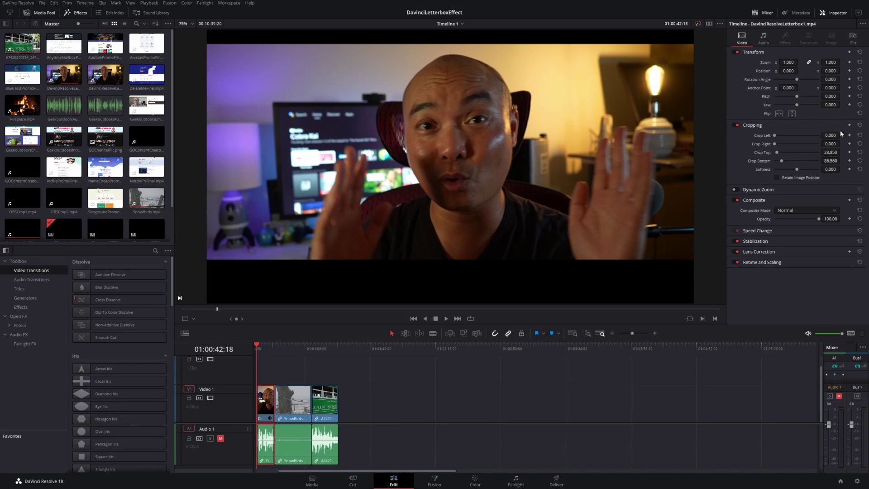
right_click(262, 405)
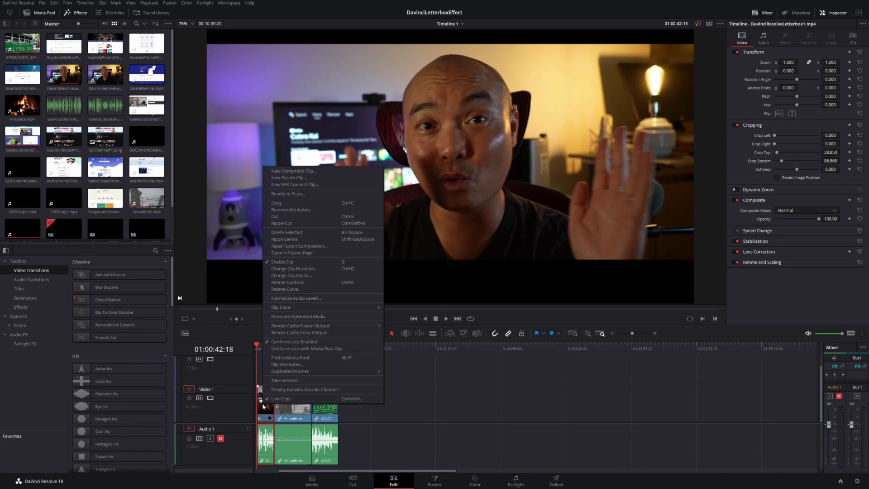
click(277, 202)
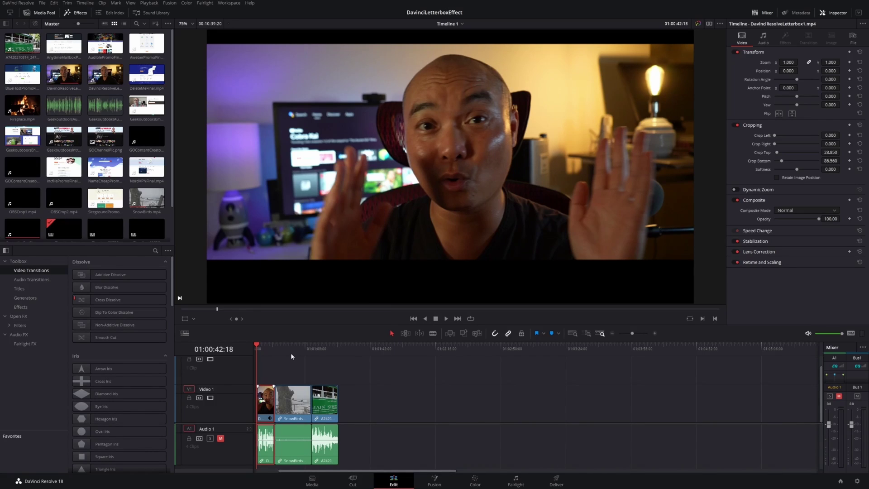
Paste the letterbox crop onto SnowBirds, then reset its cropping to 0.000.
click(291, 356)
click(294, 414)
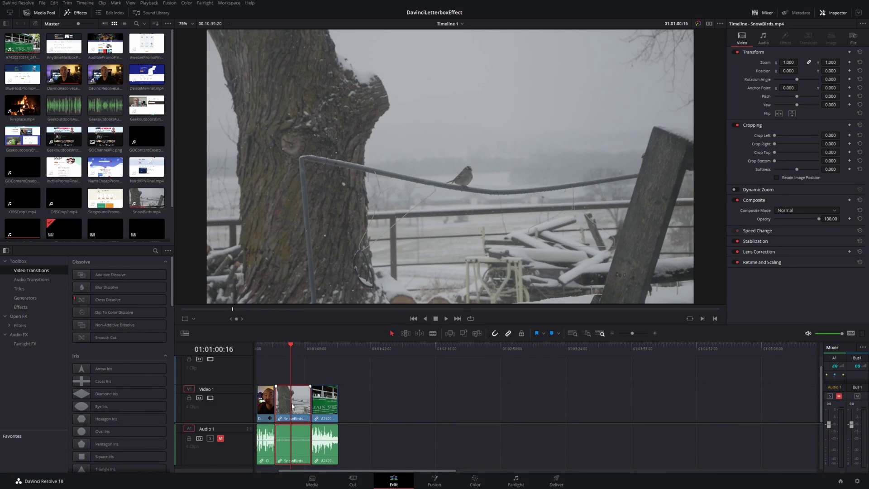
right_click(292, 405)
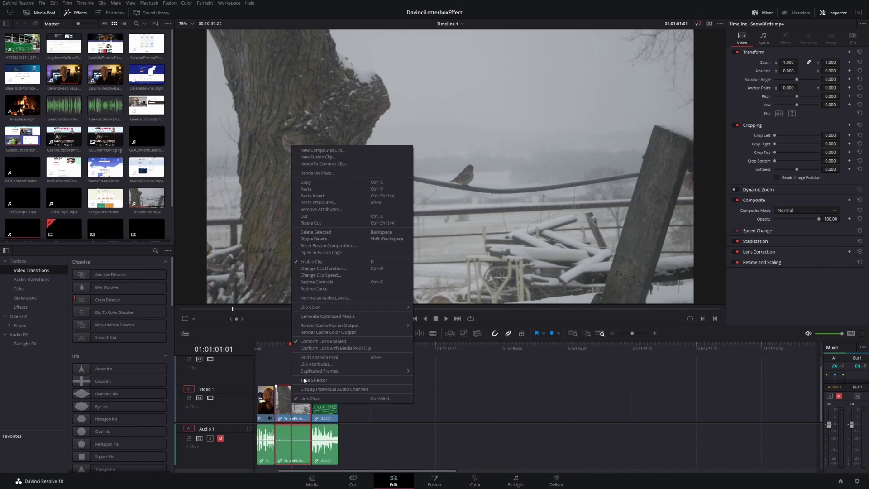
click(319, 202)
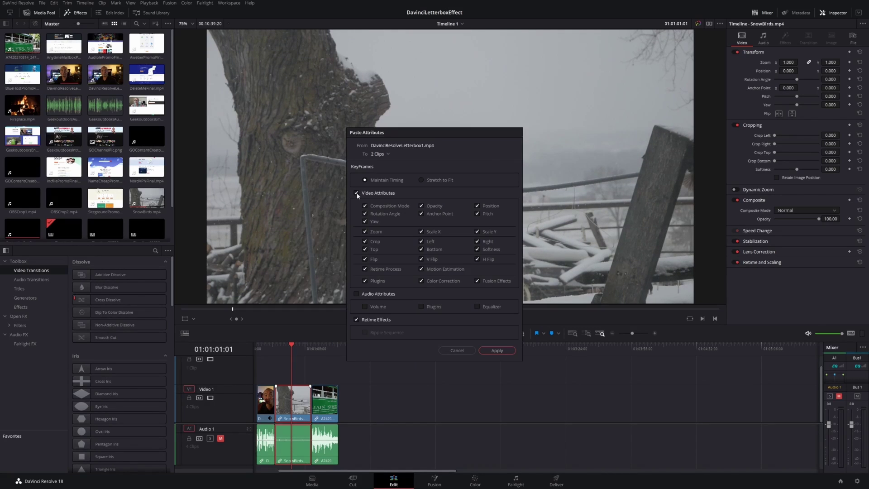
click(497, 350)
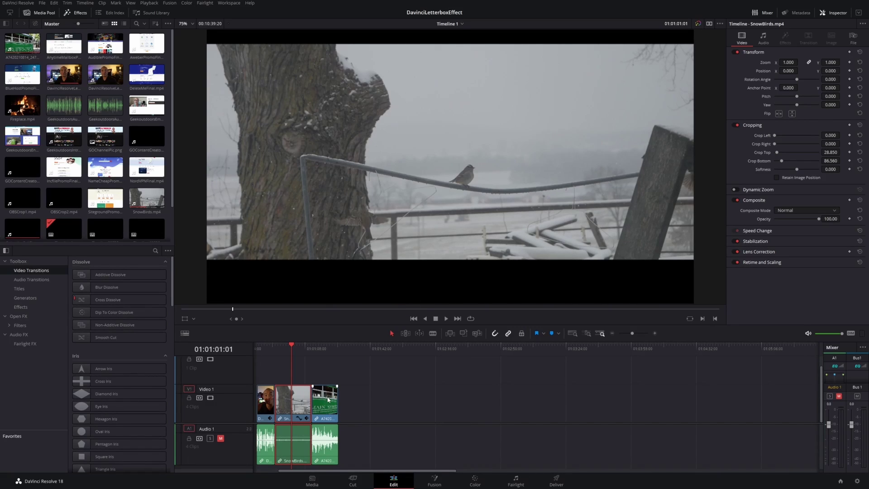
click(859, 125)
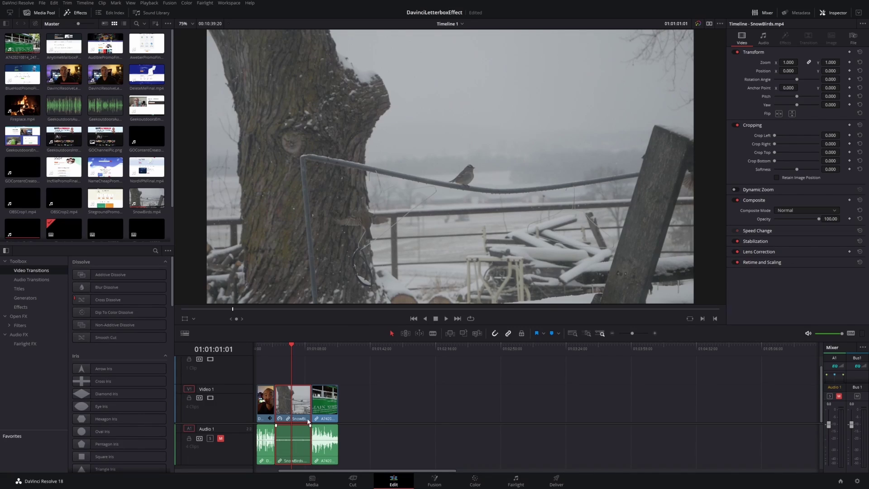
Paste the first clip's video attributes onto all the selected video clips.
ctrl+click(326, 407)
right_click(326, 406)
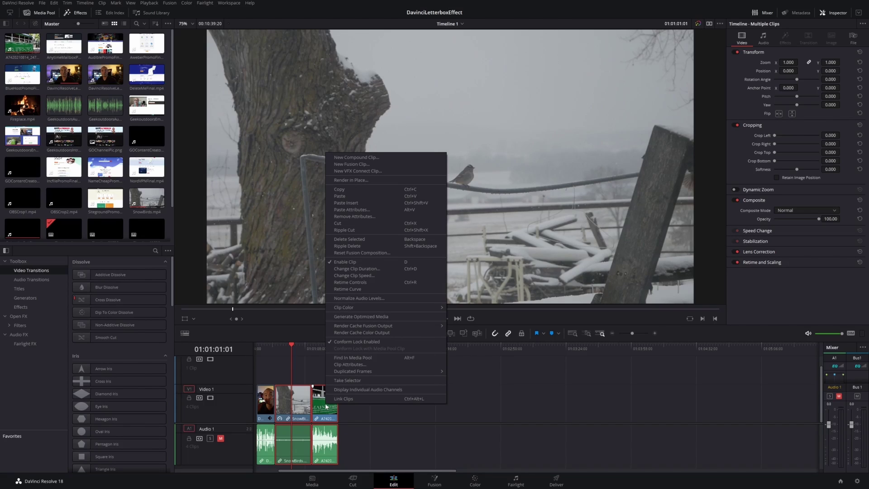
click(359, 210)
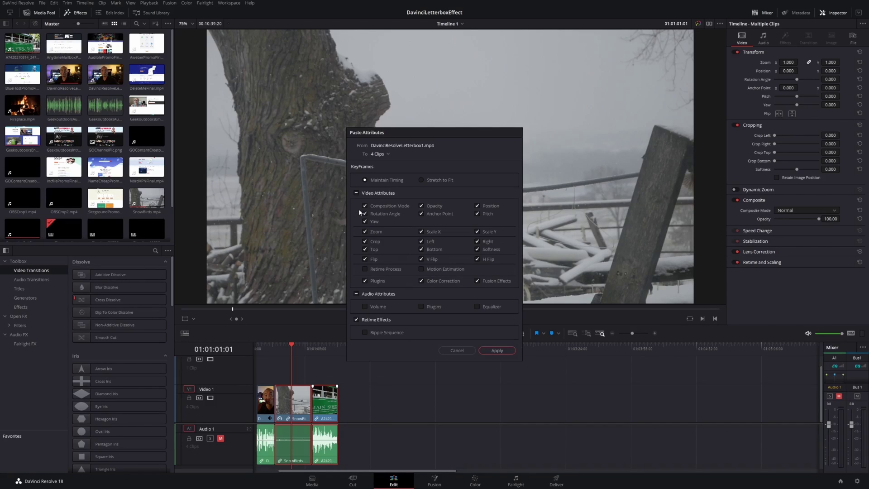
click(496, 350)
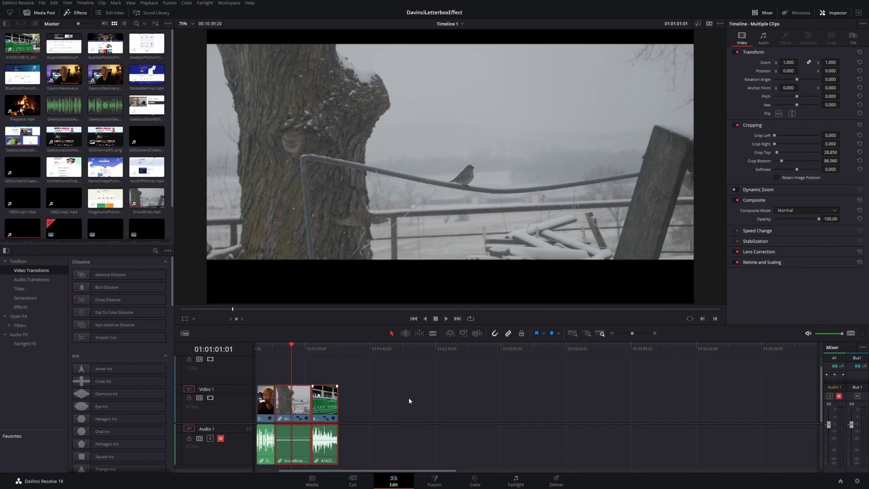
Check the crop on the streetcar, talking-head, SnowBirds and tram clips.
click(318, 347)
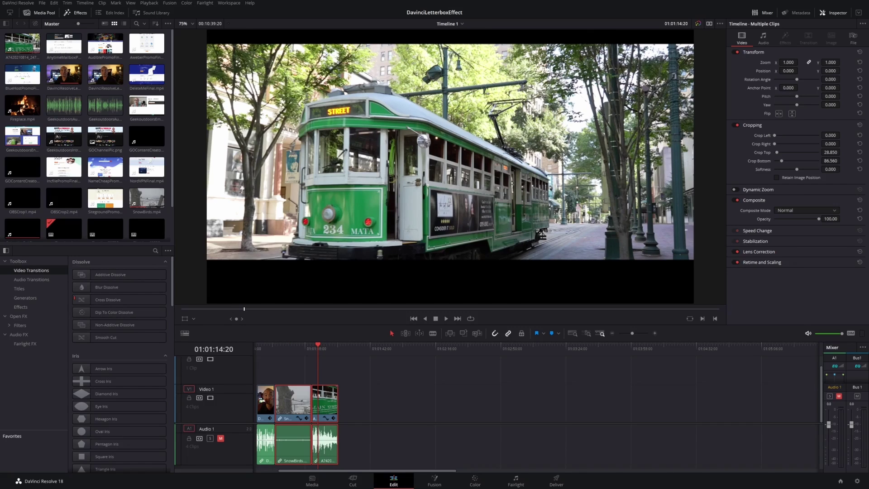
click(267, 352)
click(267, 408)
click(286, 347)
click(295, 407)
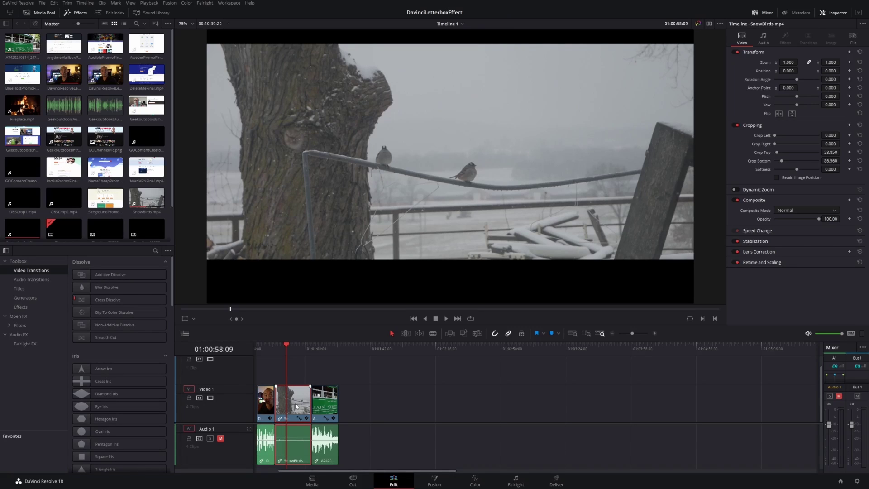
click(262, 348)
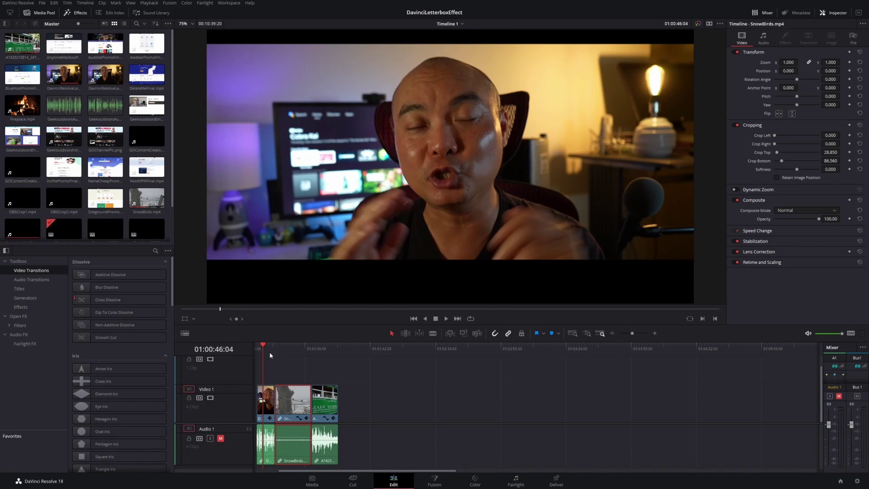
click(287, 351)
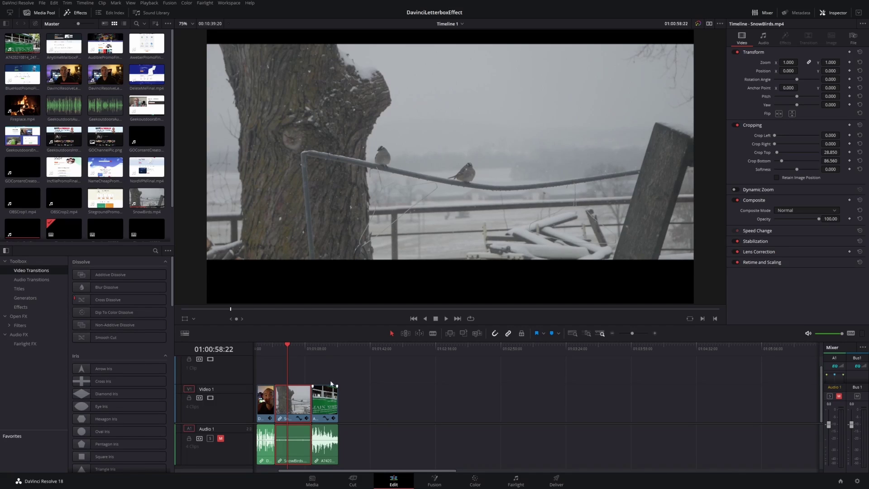
click(334, 402)
click(324, 348)
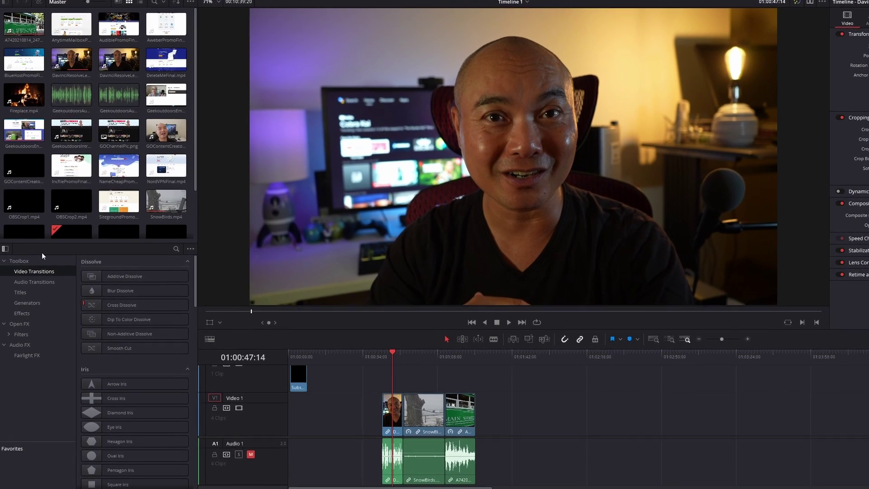
Drop an Adjustment Clip onto V2 above the first clip and trim it to that clip's end.
click(24, 314)
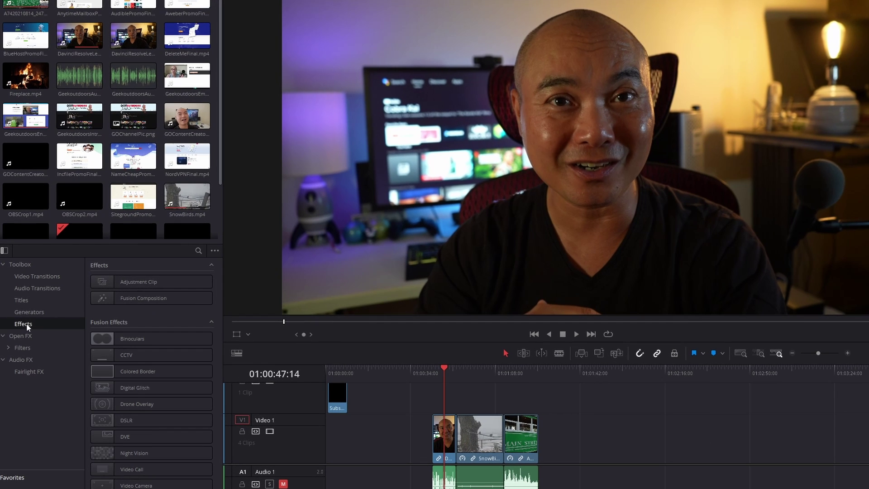
drag(168, 284, 433, 404)
key(Up)
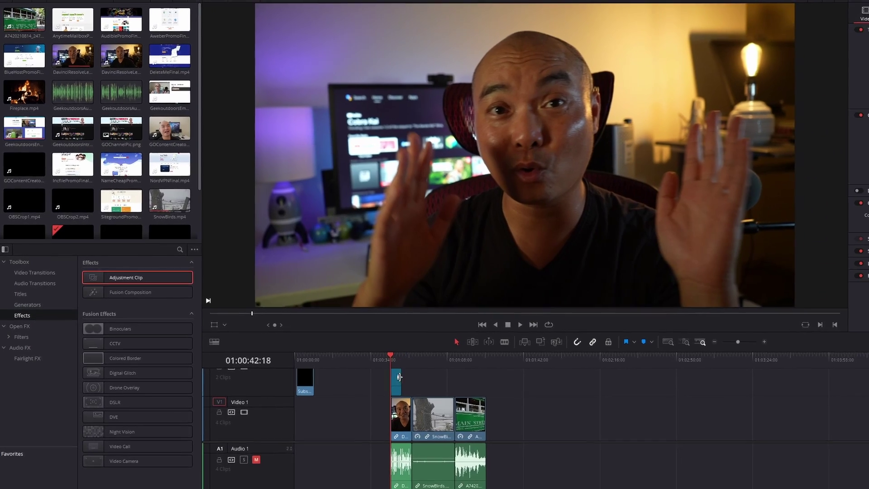
drag(390, 373, 398, 374)
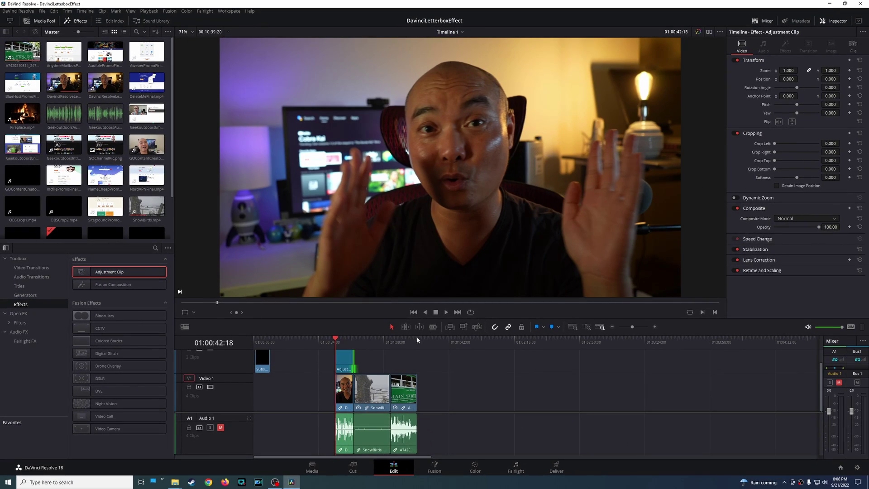
scroll(350, 357, up, 1)
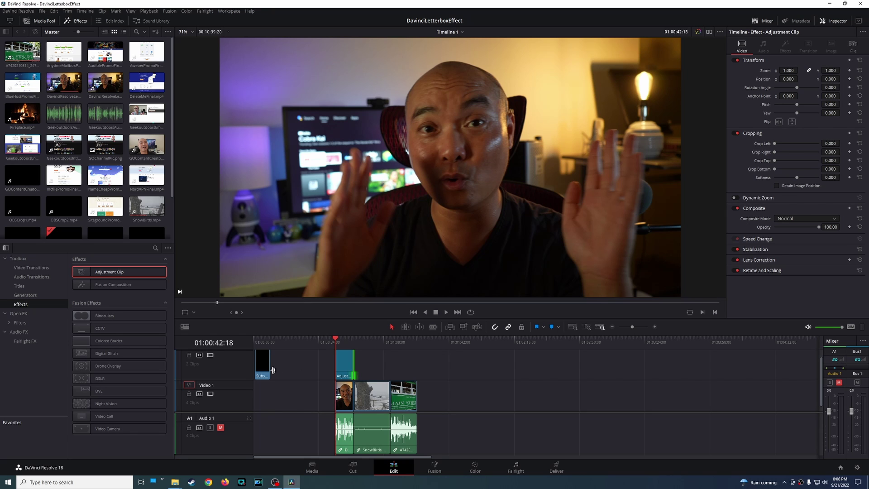
Select the Adjustment Clip and set its Crop Top to 41.220.
drag(335, 339, 344, 341)
click(345, 366)
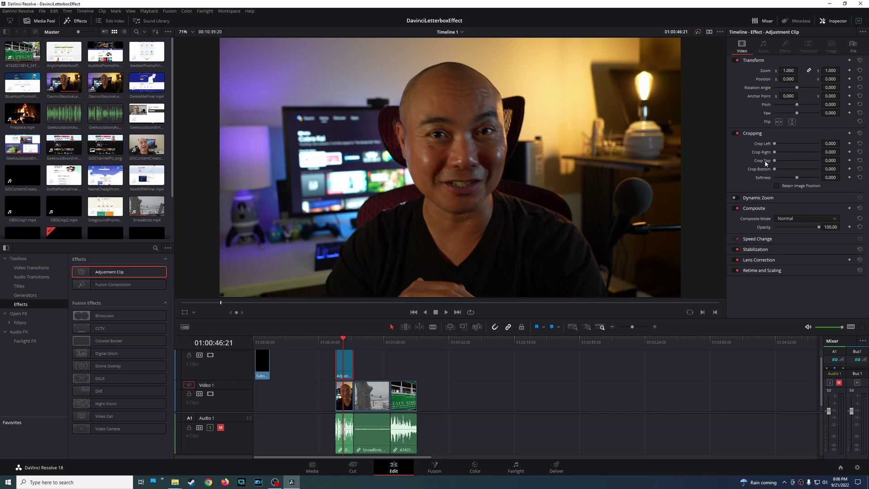
drag(774, 166, 779, 169)
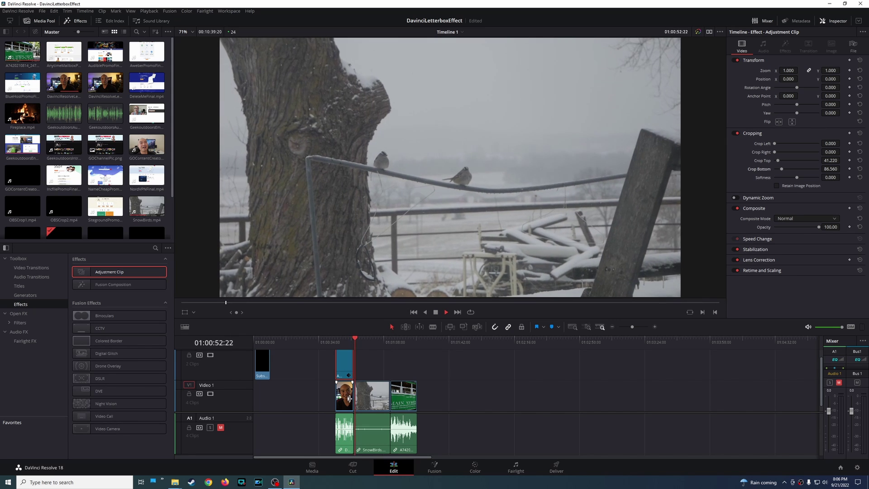
key(space)
Lengthen the adjustment clip rightward and slide it over the later clips, previewing the letterbox.
scroll(348, 352, up, 1)
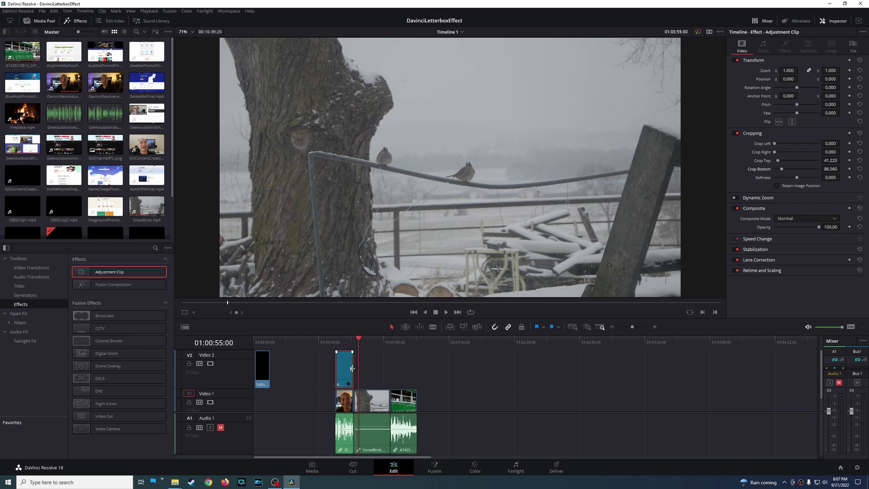
drag(353, 367, 388, 369)
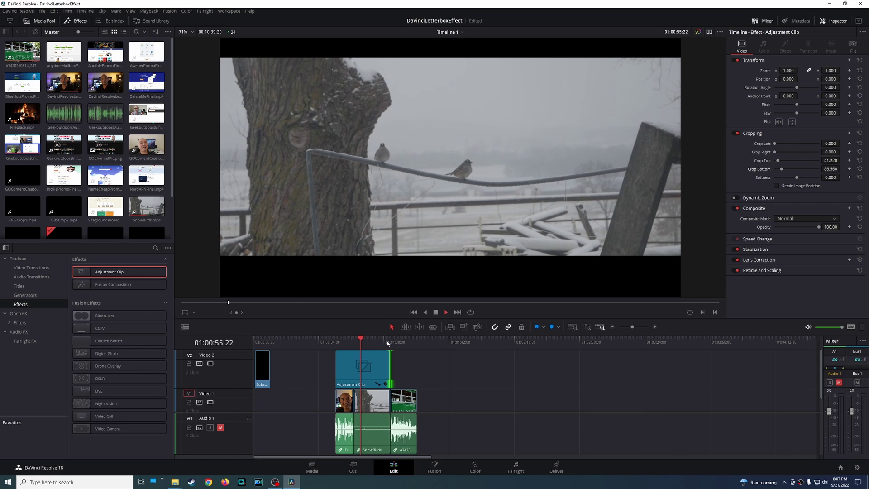
click(391, 343)
drag(392, 370, 412, 370)
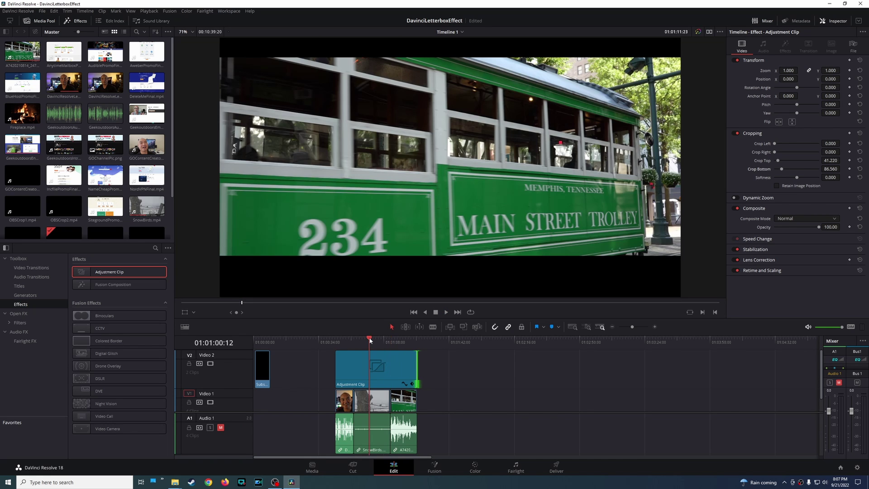
click(371, 343)
key(space)
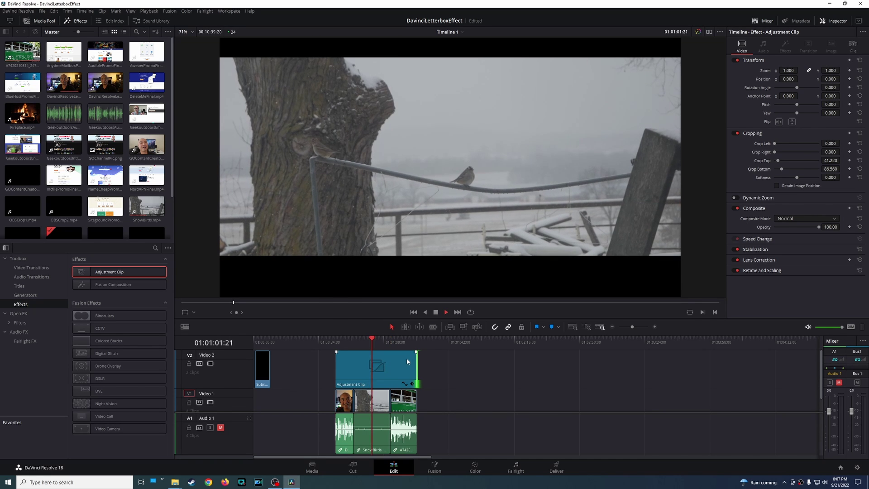
key(space)
drag(370, 370, 395, 374)
click(346, 405)
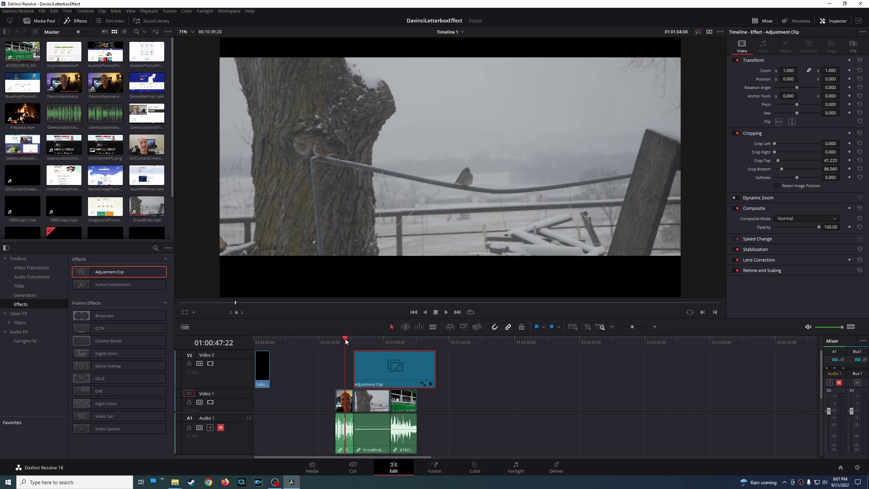
click(374, 342)
Slide the adjustment clip about 9 seconds earlier and show the Media Pool bin list.
drag(393, 374, 381, 377)
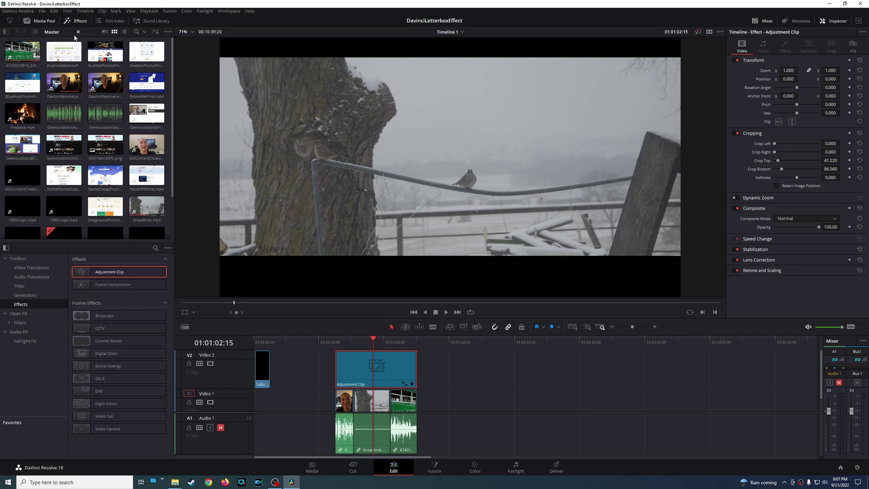
click(6, 32)
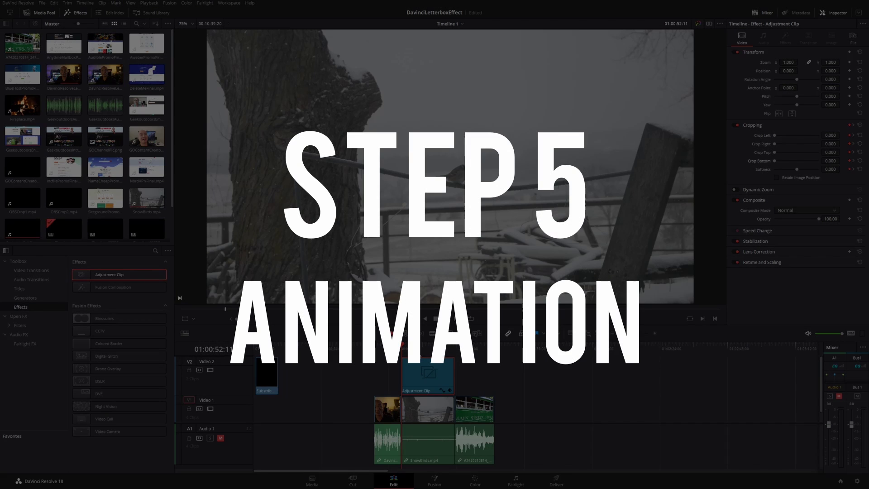
key(space)
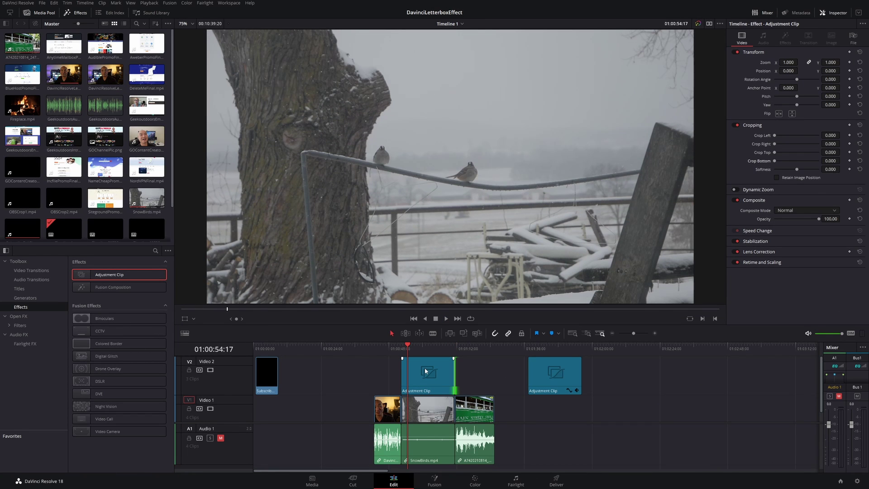
Select the first adjustment clip, park at its start, and reveal its Cropping keyframe lane zoomed in.
click(408, 359)
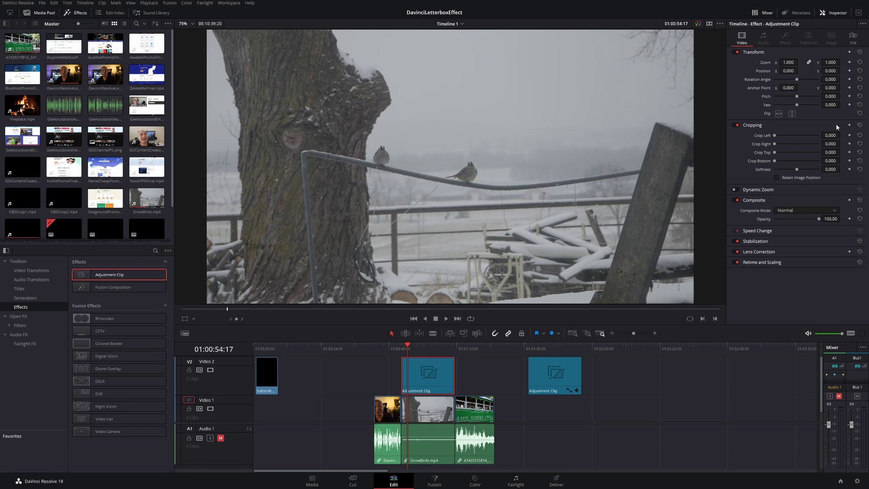
drag(407, 347, 404, 348)
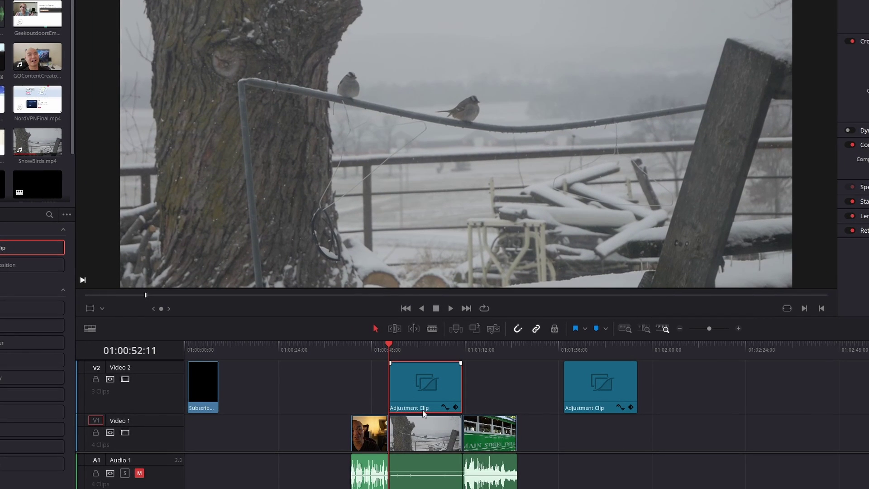
click(456, 407)
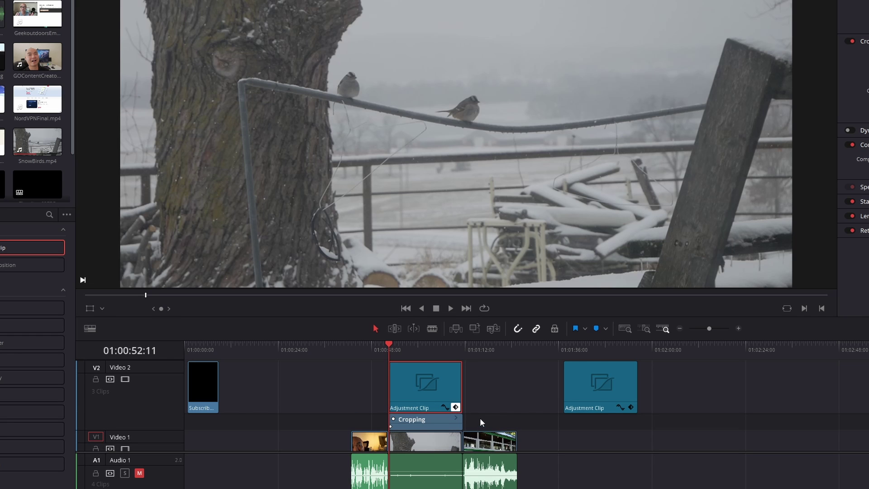
scroll(481, 422, down, 2)
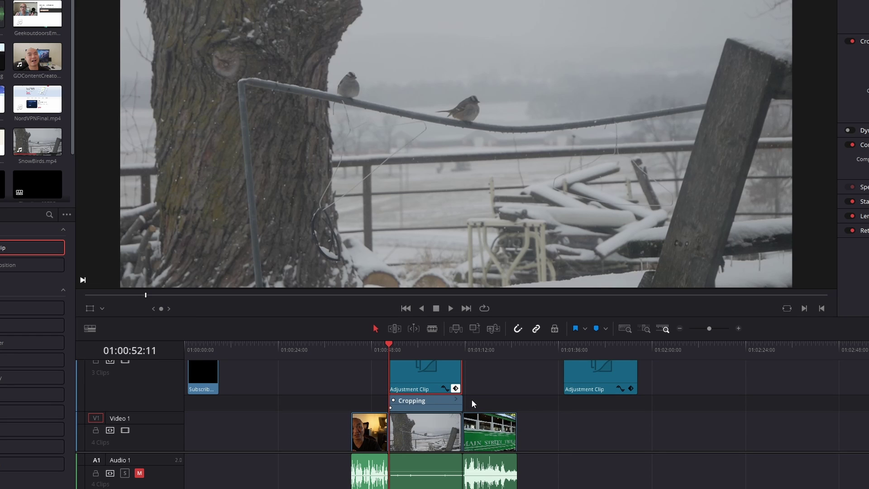
scroll(474, 403, up, 4)
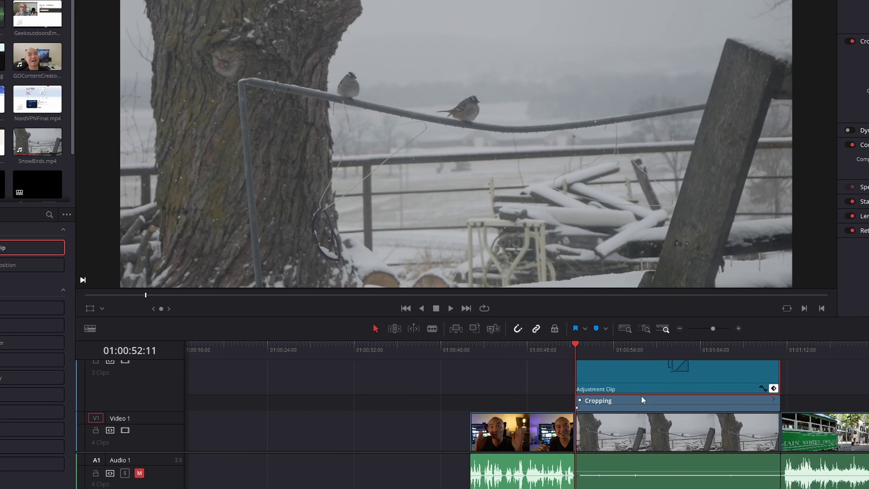
scroll(627, 400, up, 3)
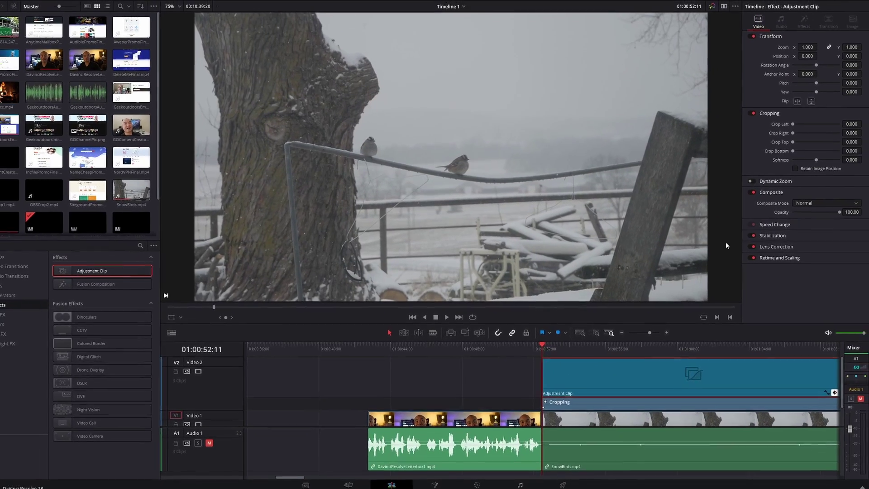
At 01:00:54:02, set Crop Top and Crop Bottom to 78.320 and save the project.
key(space)
key(space)
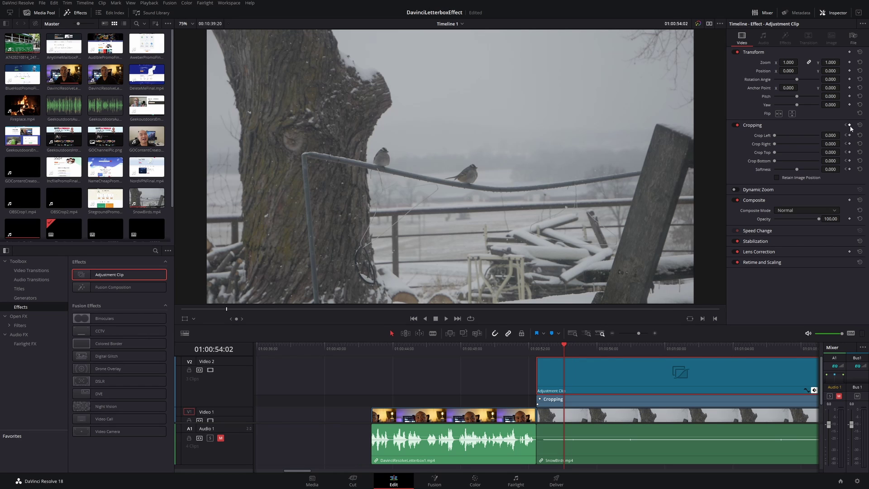
drag(777, 152, 781, 164)
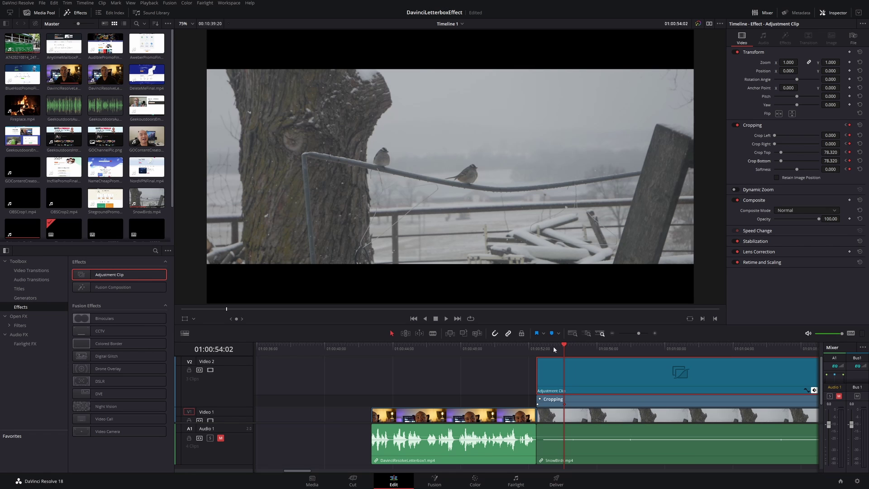
key(ctrl+s)
Add a Cropping keyframe at 01:00:56:23 to hold the letterbox bars.
click(536, 347)
key(space)
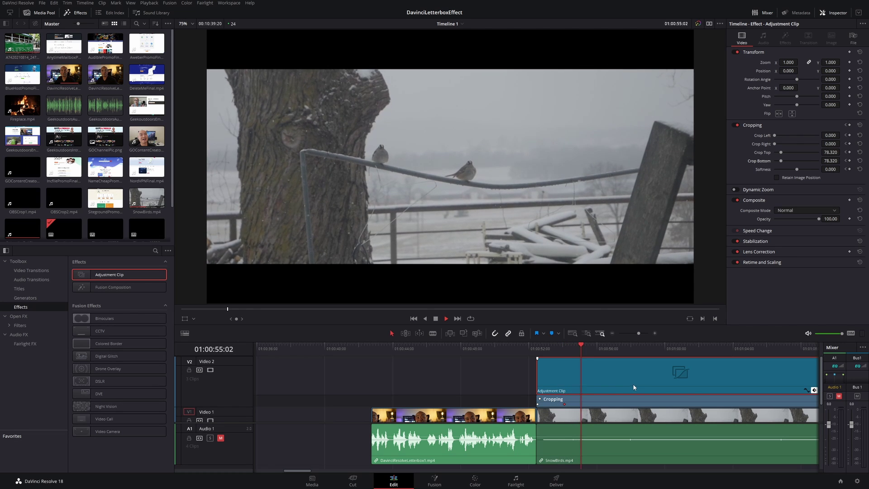
key(space)
scroll(696, 379, down, 1)
scroll(695, 378, up, 1)
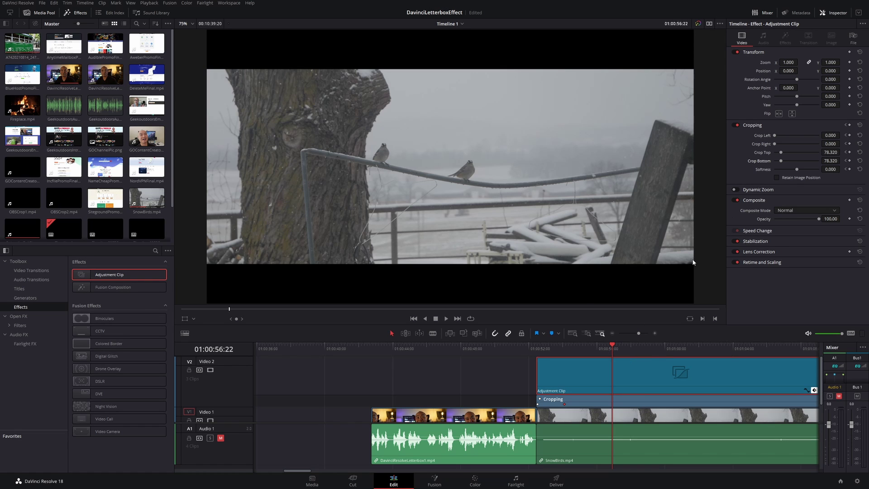
key(space)
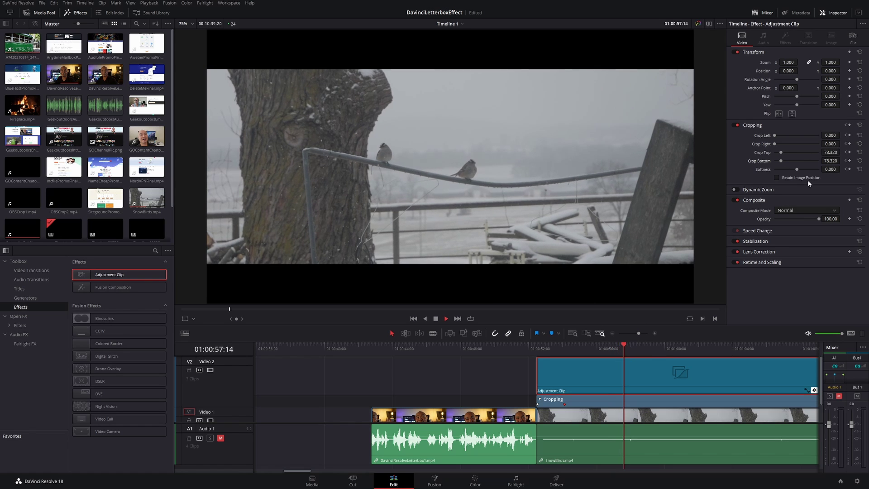
drag(624, 352, 613, 350)
click(849, 125)
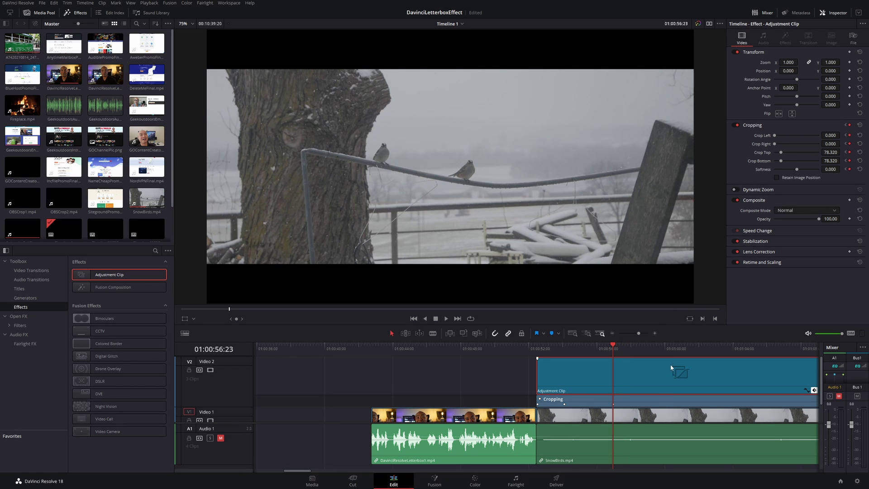
At 01:00:59:08, set Crop Top and Crop Bottom back to 0.
click(652, 349)
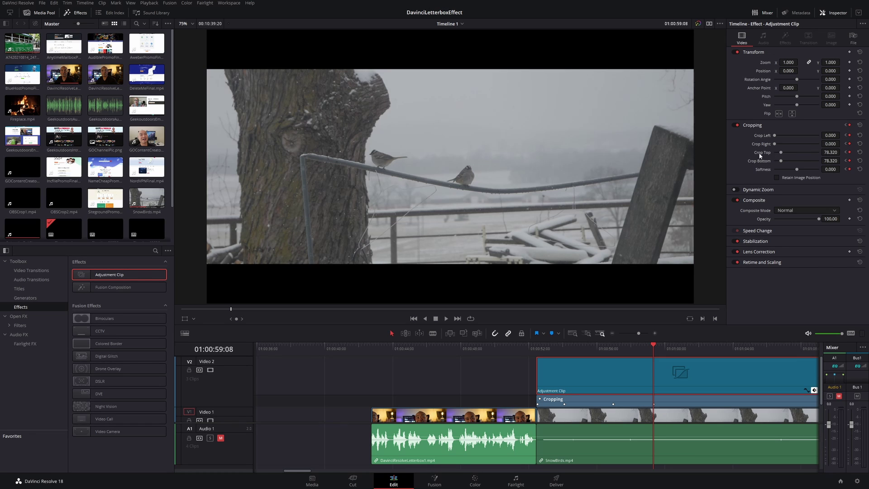
drag(781, 153, 766, 156)
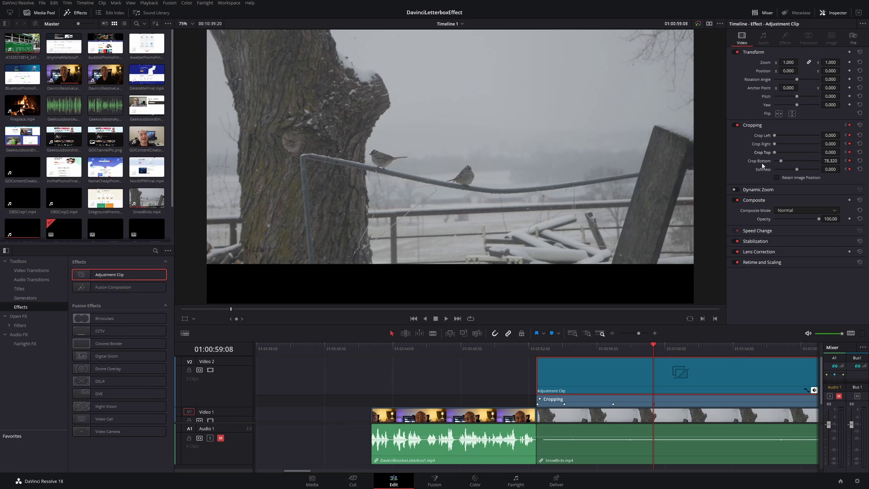
double_click(762, 161)
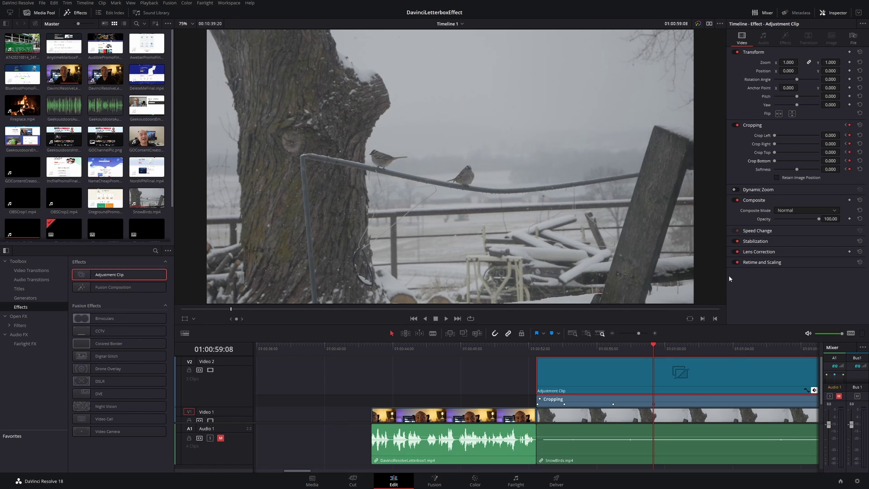
click(537, 346)
key(space)
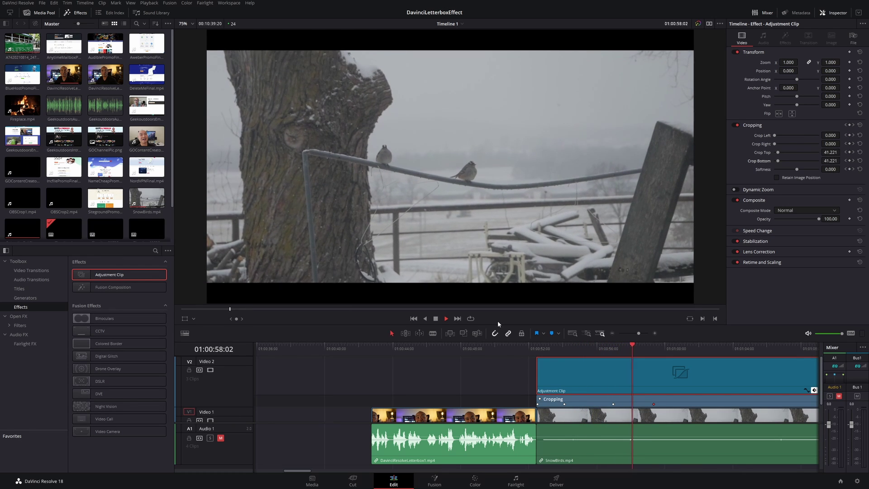
key(space)
scroll(724, 387, down, 1)
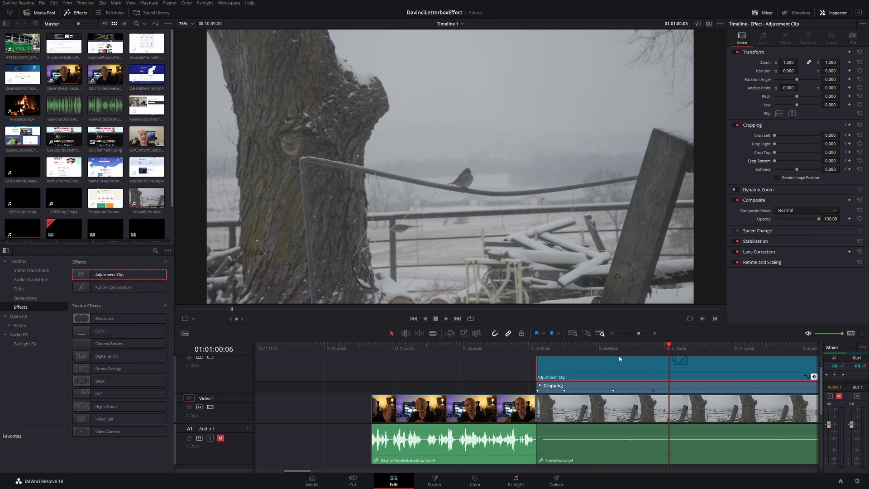
scroll(678, 394, down, 1)
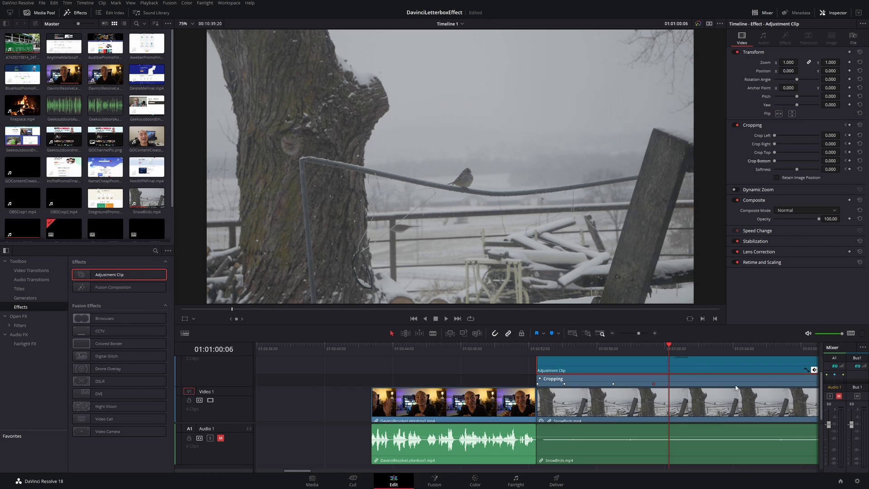
Apply ease interpolation to both Crop Bottom keyframes in the curve editor and preview the motion.
click(805, 369)
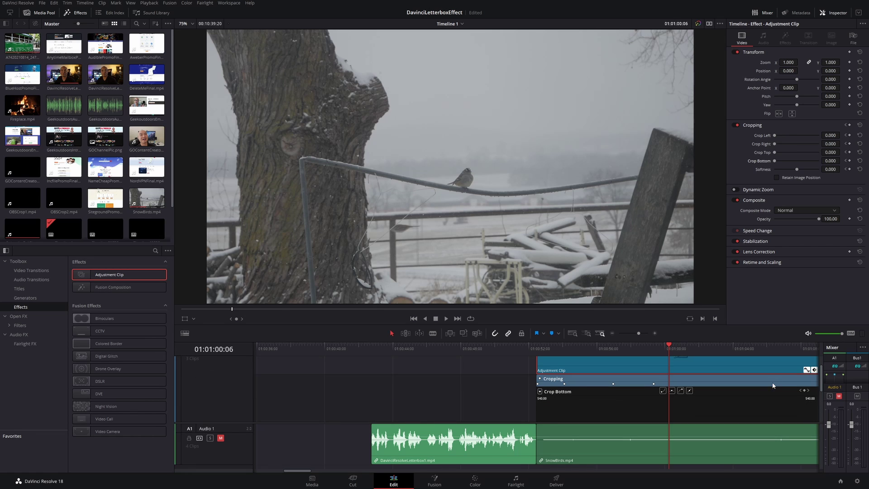
scroll(717, 385, down, 3)
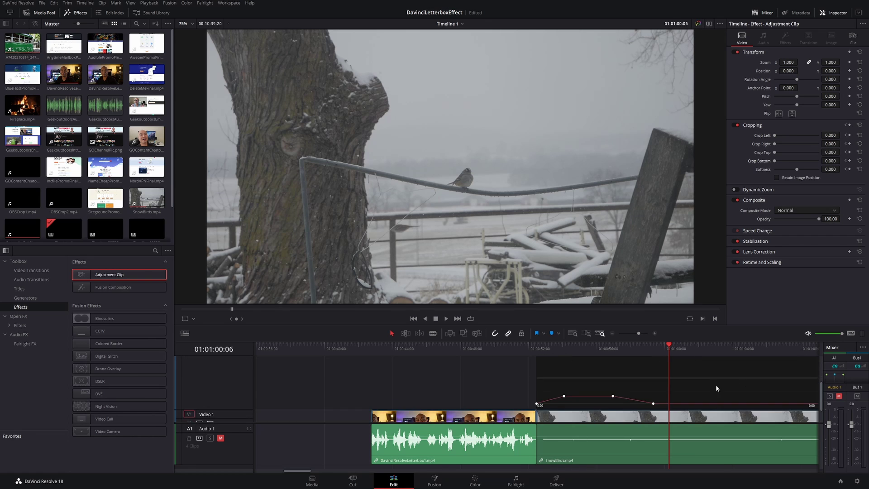
click(564, 415)
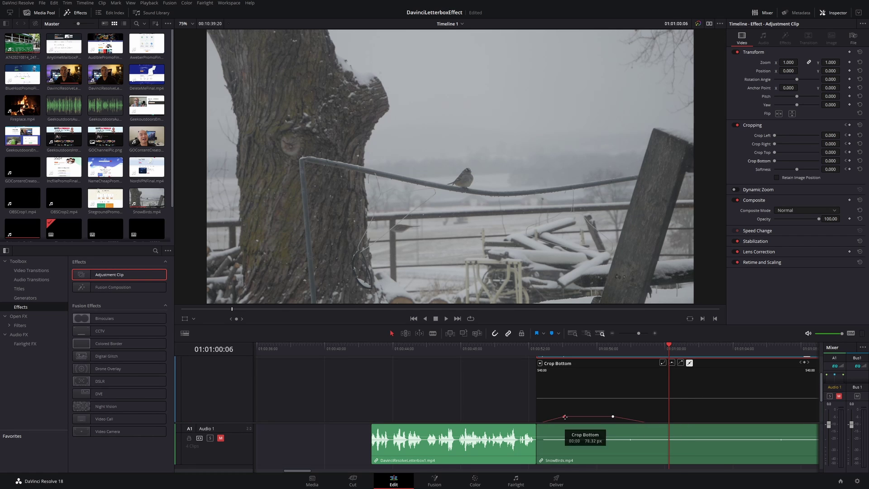
click(672, 363)
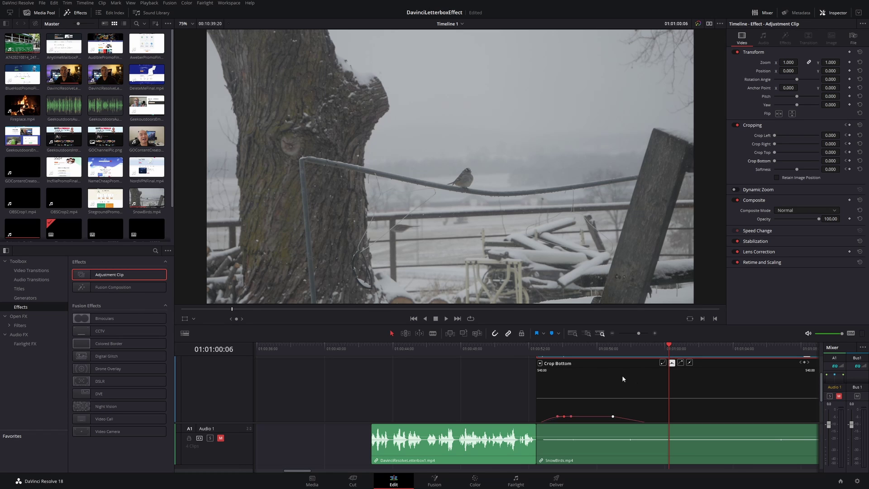
click(613, 416)
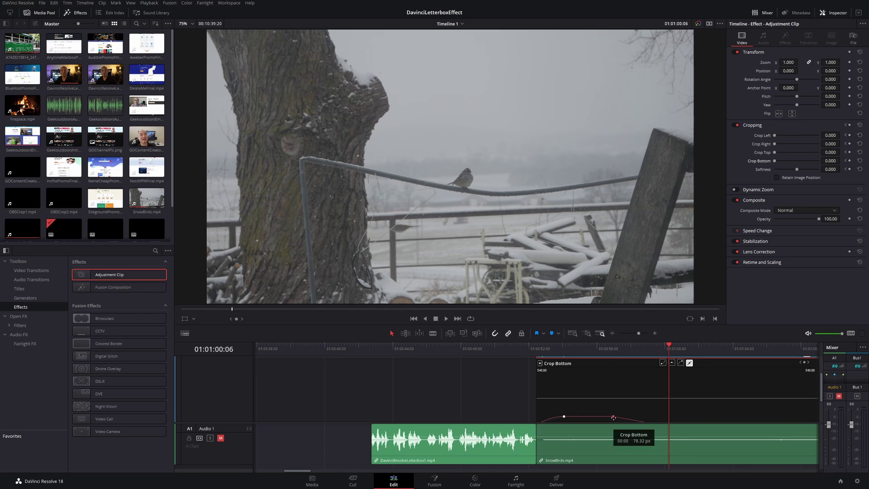
click(680, 362)
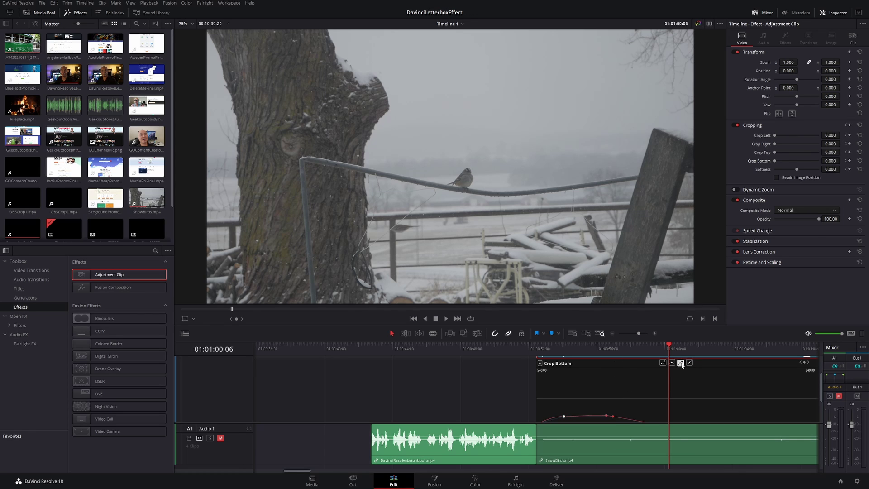
scroll(555, 351, up, 2)
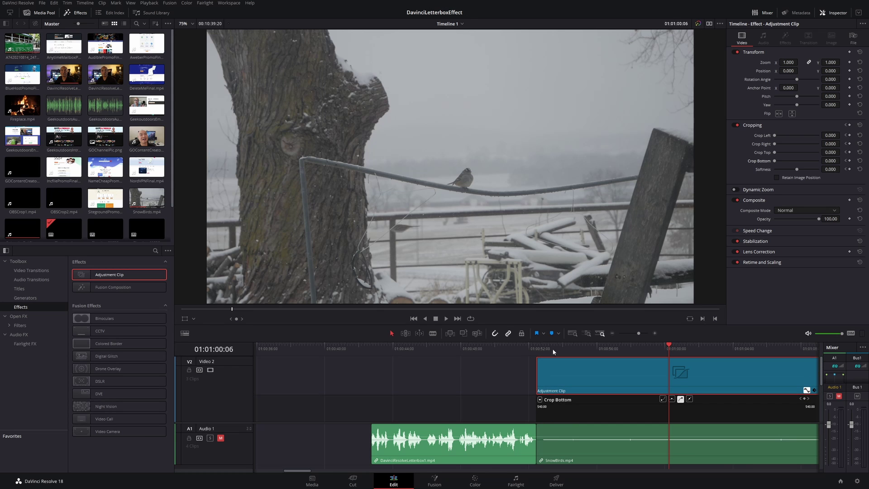
click(538, 348)
key(space)
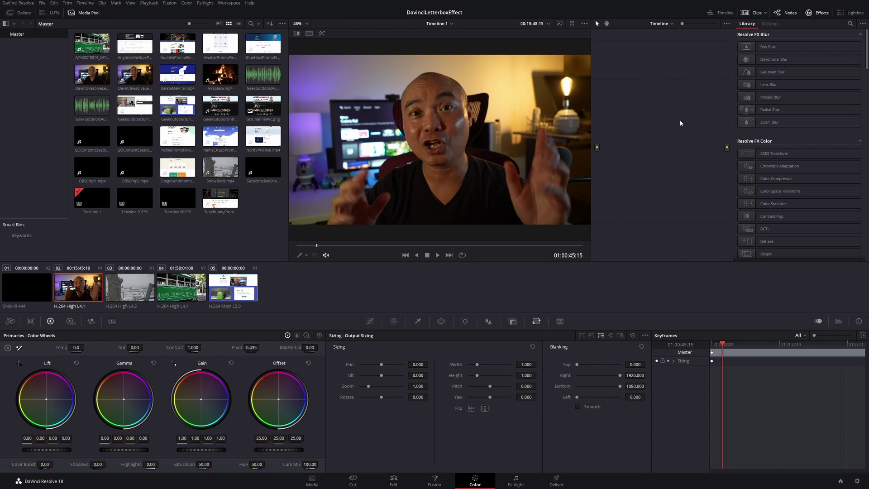
Show the Color page mini timeline, then widen and zoom the Output Sizing keyframes editor.
click(721, 13)
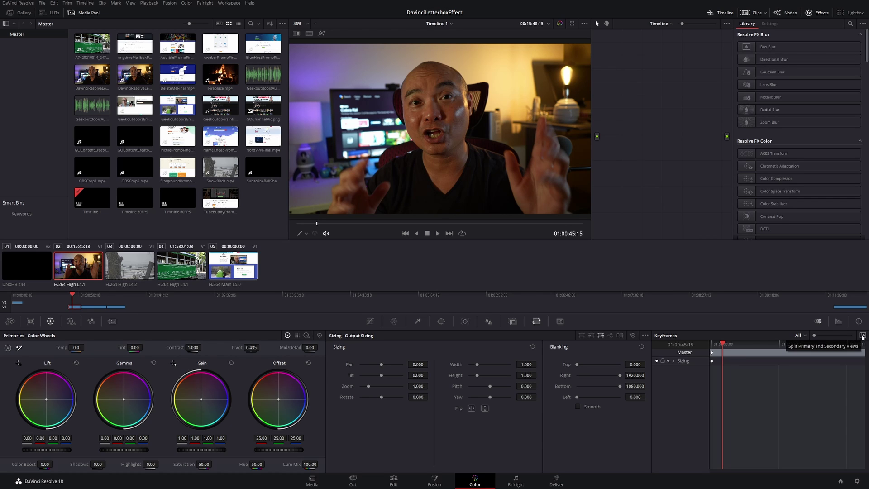
click(861, 337)
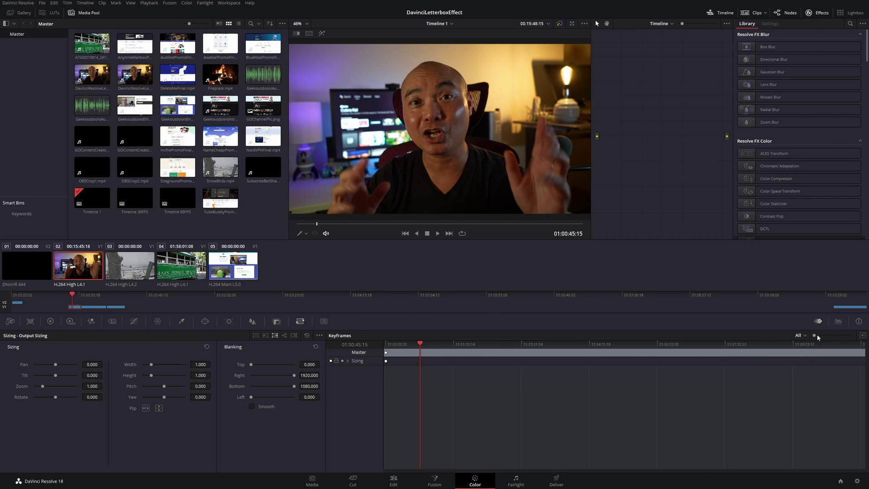
drag(814, 336, 811, 339)
Add dynamic Sizing keyframes where the bars start and a couple of seconds later.
drag(72, 295, 68, 294)
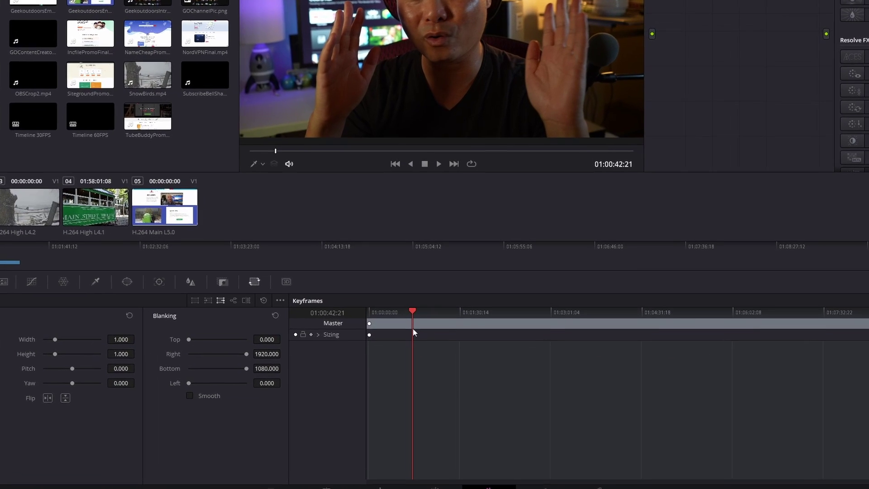
right_click(412, 331)
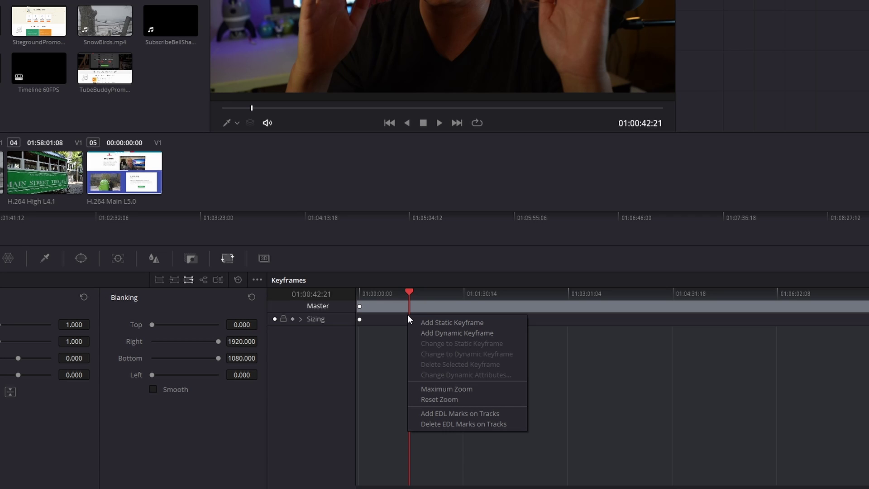
click(443, 332)
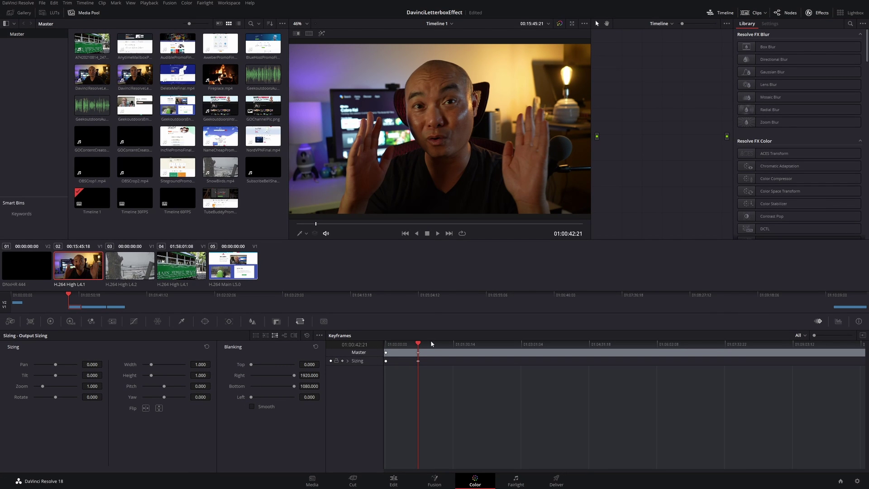
drag(69, 296, 71, 295)
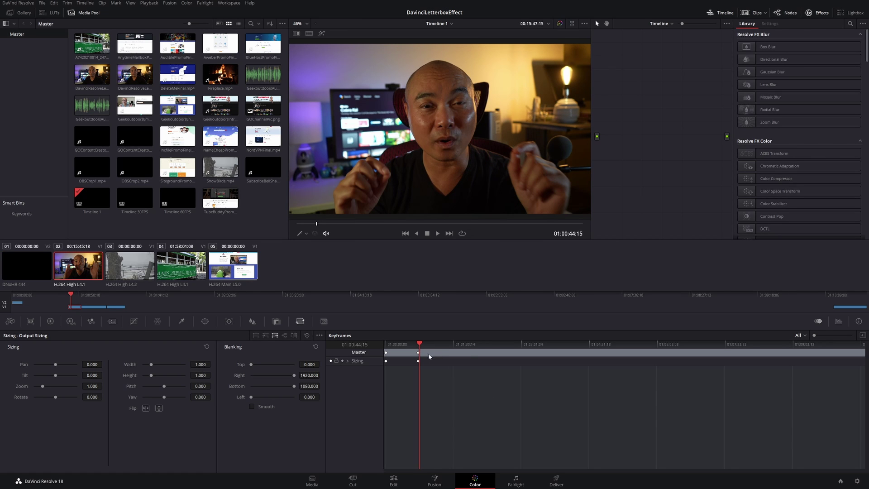
right_click(423, 359)
click(447, 371)
At the second keyframe, set Blanking Top to 68.040 and Bottom to 935.280, then preview.
drag(252, 366, 255, 367)
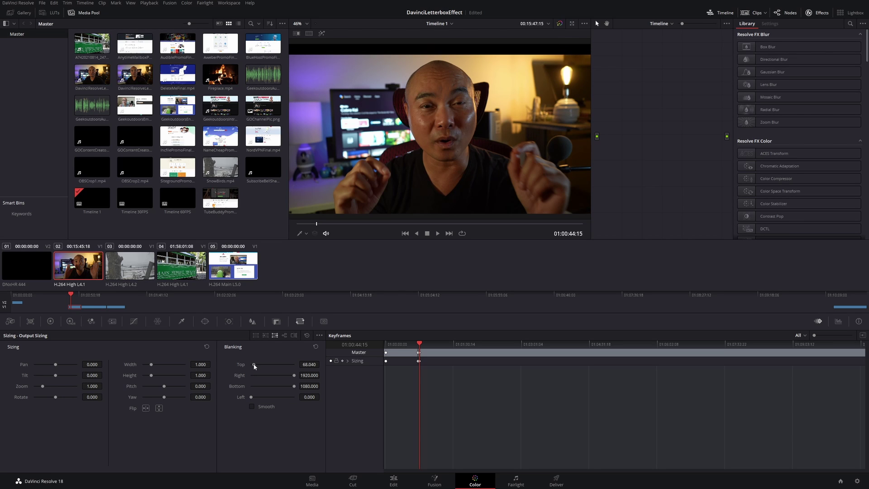
drag(294, 386, 289, 387)
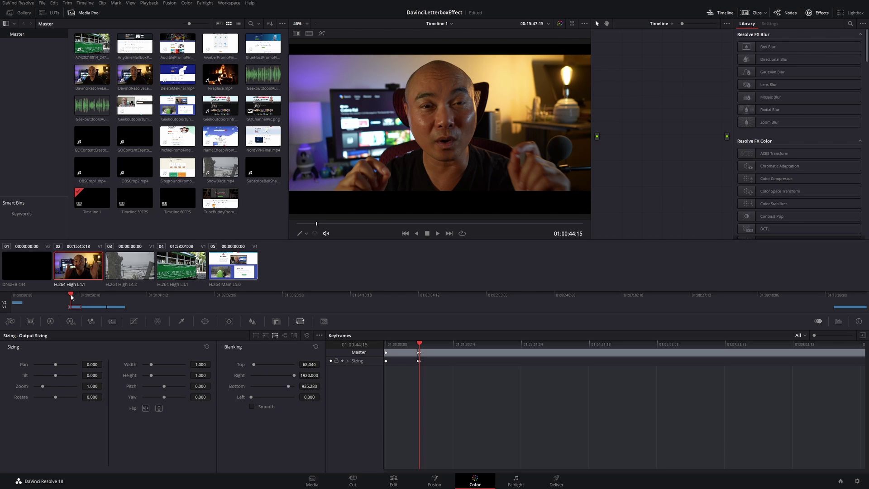
drag(71, 296, 70, 299)
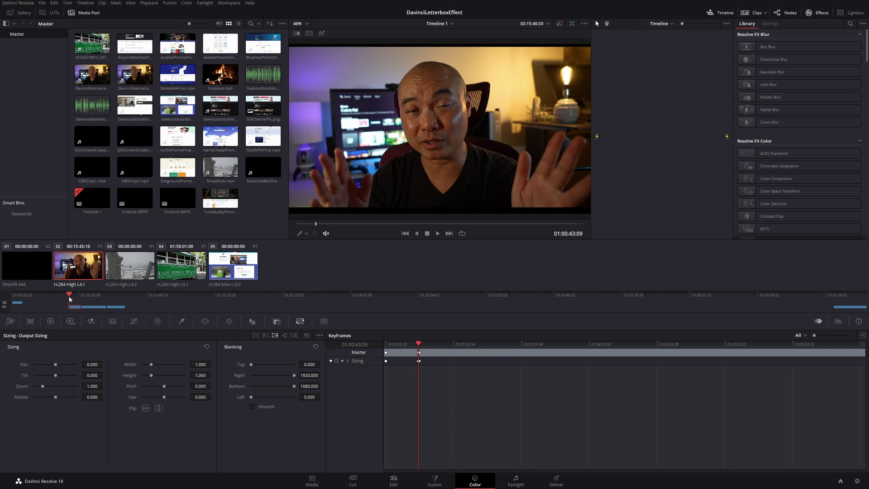
key(space)
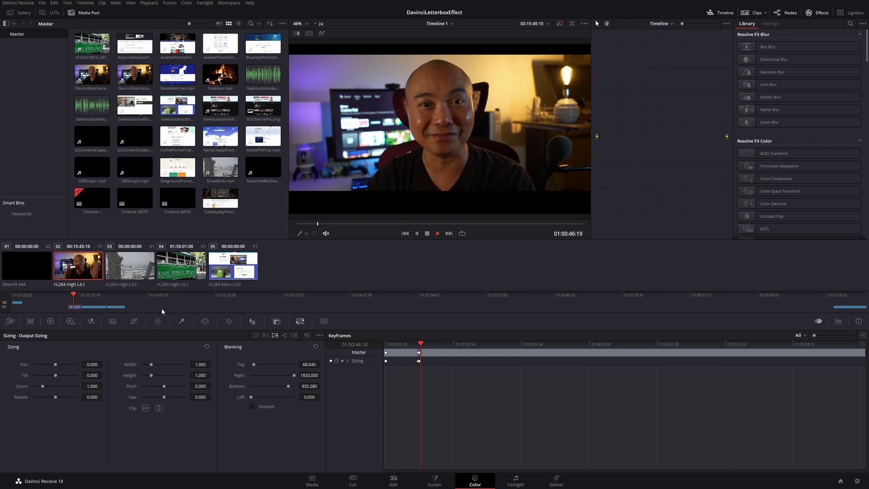
Add a static Sizing keyframe in the snowy birds clip holding the current letterbox values.
click(91, 306)
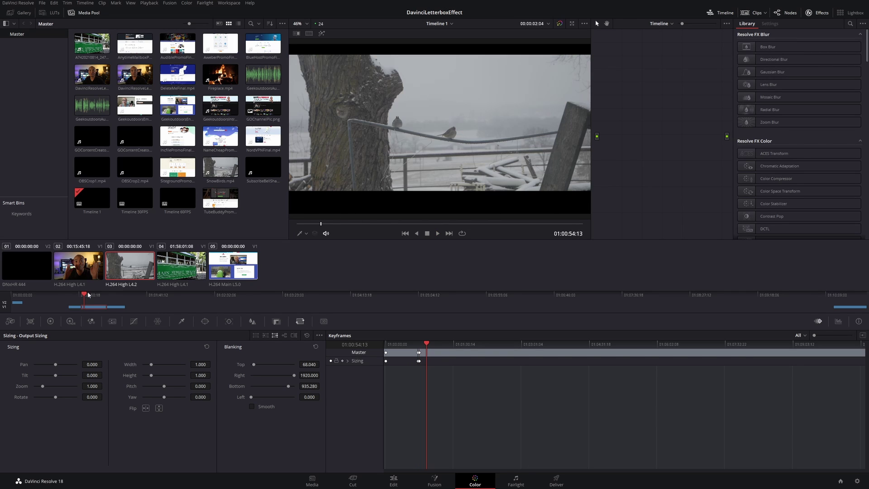
key(space)
key(space)
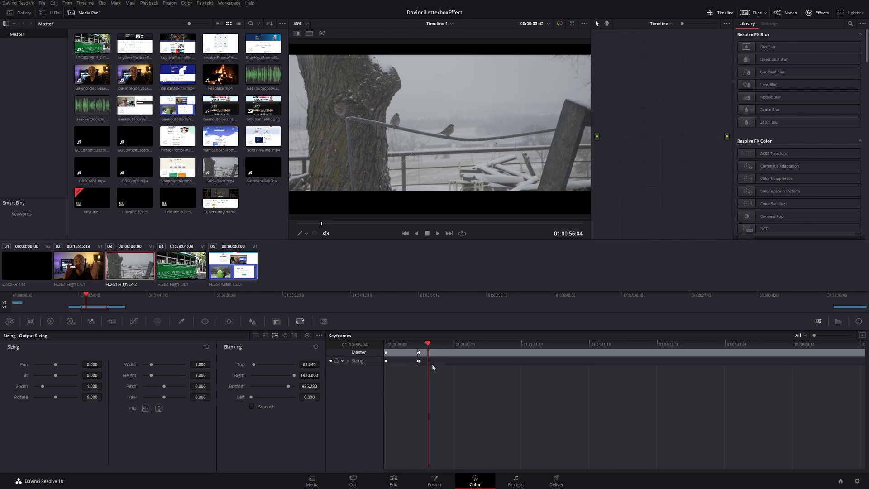
right_click(432, 361)
click(442, 366)
Add a dynamic keyframe slightly later with Blanking Top 0 and Bottom 1080, then preview.
drag(86, 295, 90, 297)
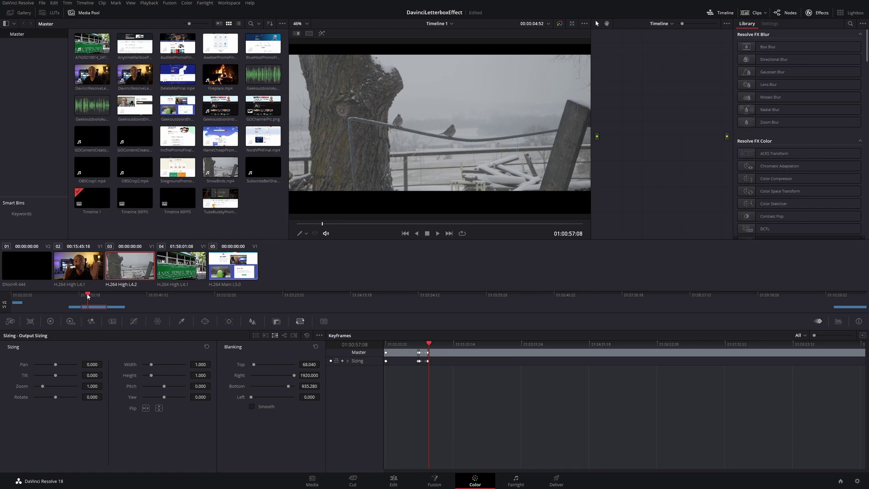
right_click(431, 360)
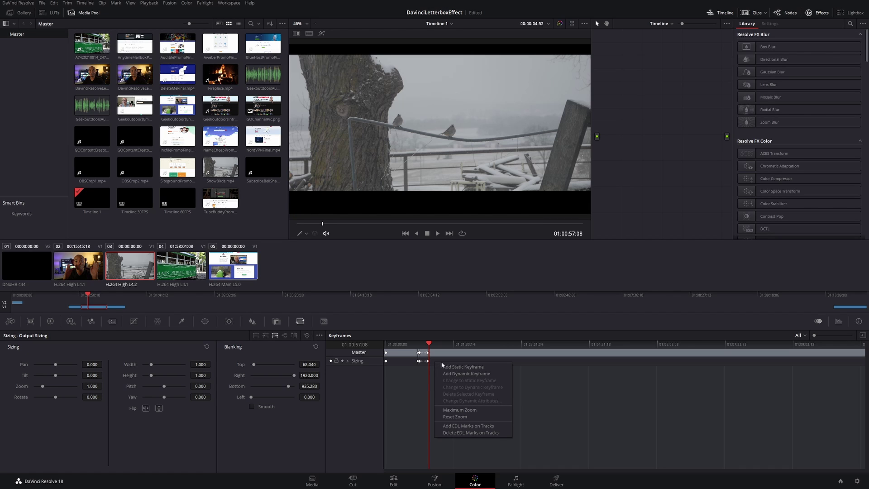
click(457, 376)
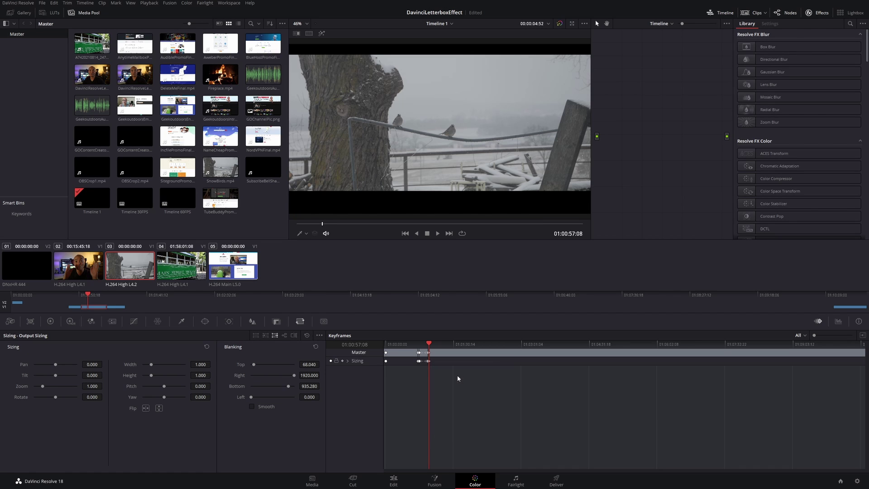
double_click(240, 364)
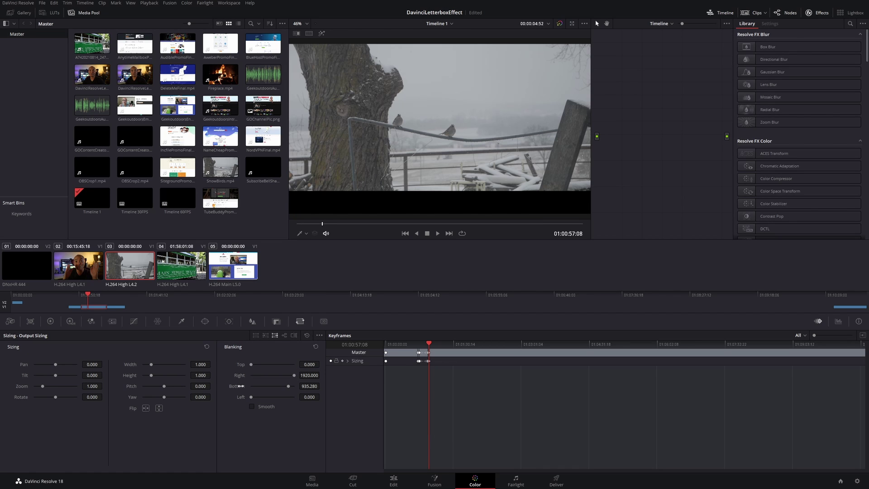
double_click(242, 385)
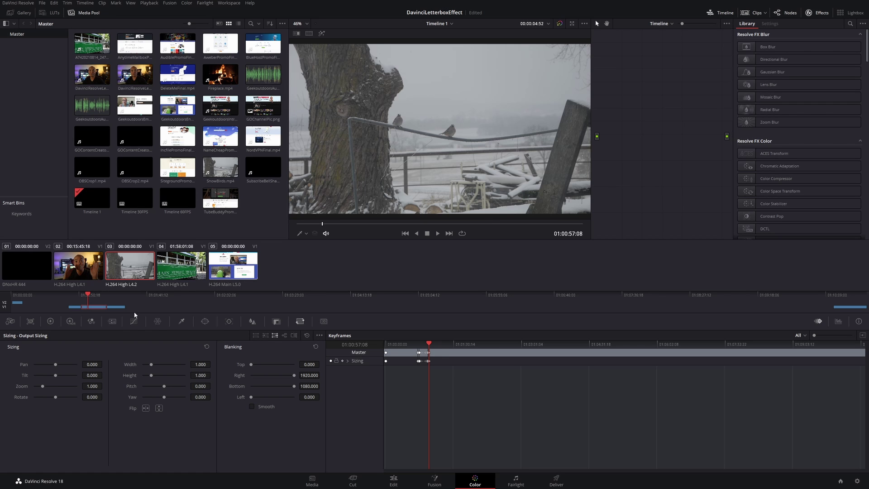
drag(87, 295, 69, 296)
key(space)
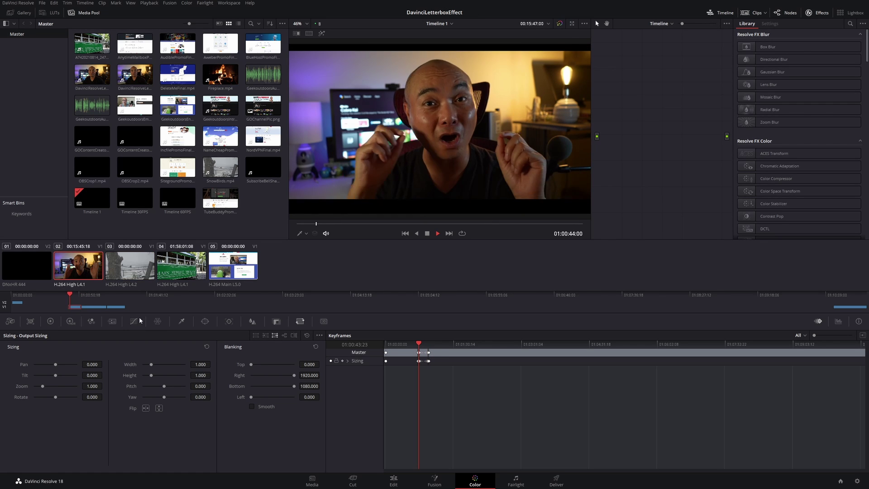
click(81, 297)
click(81, 296)
key(space)
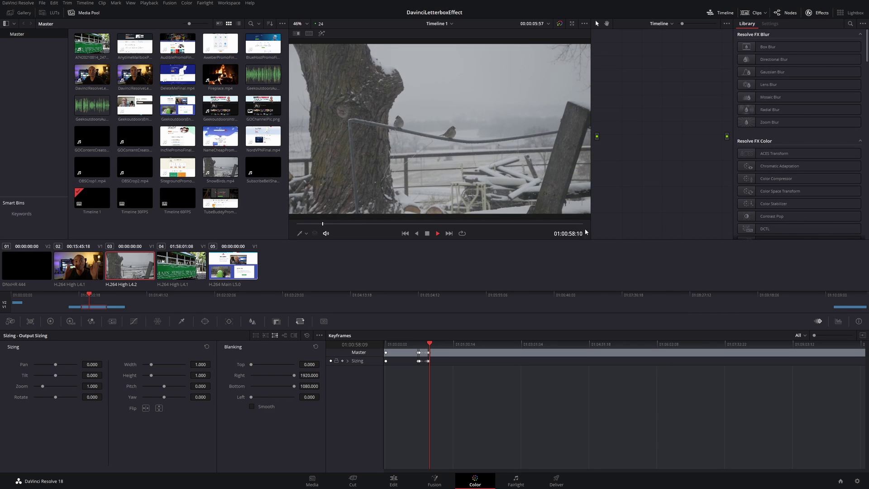
key(Up)
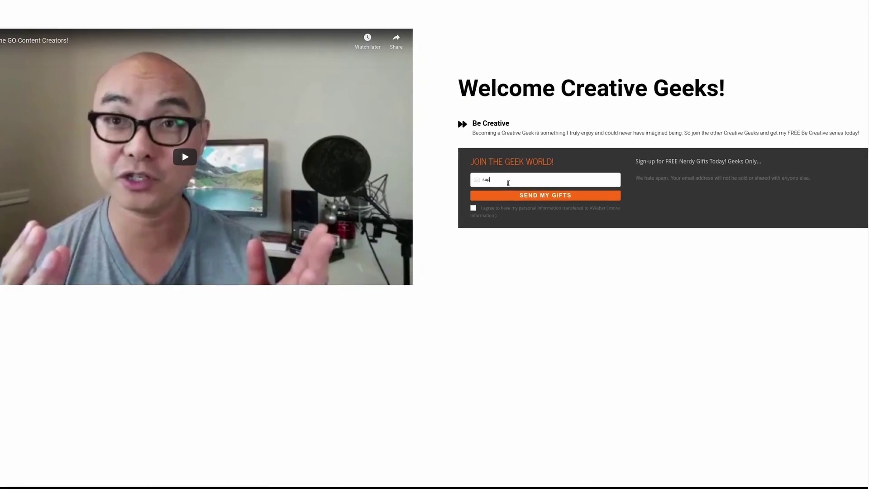
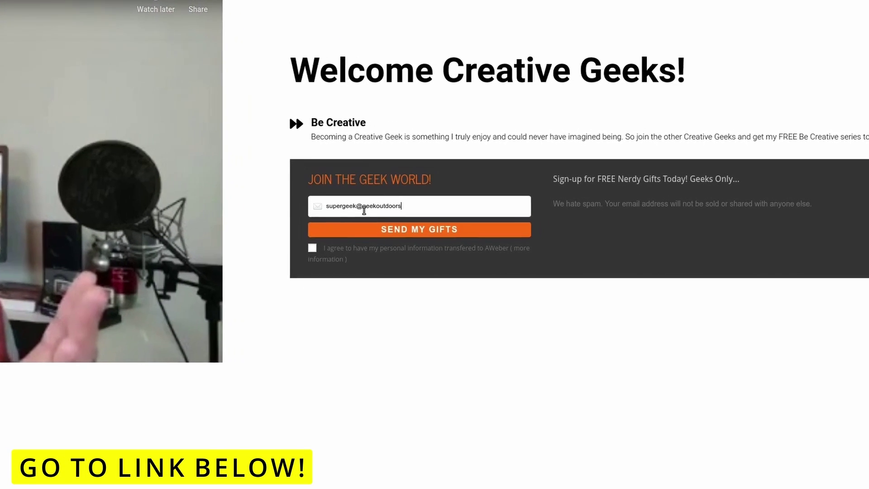